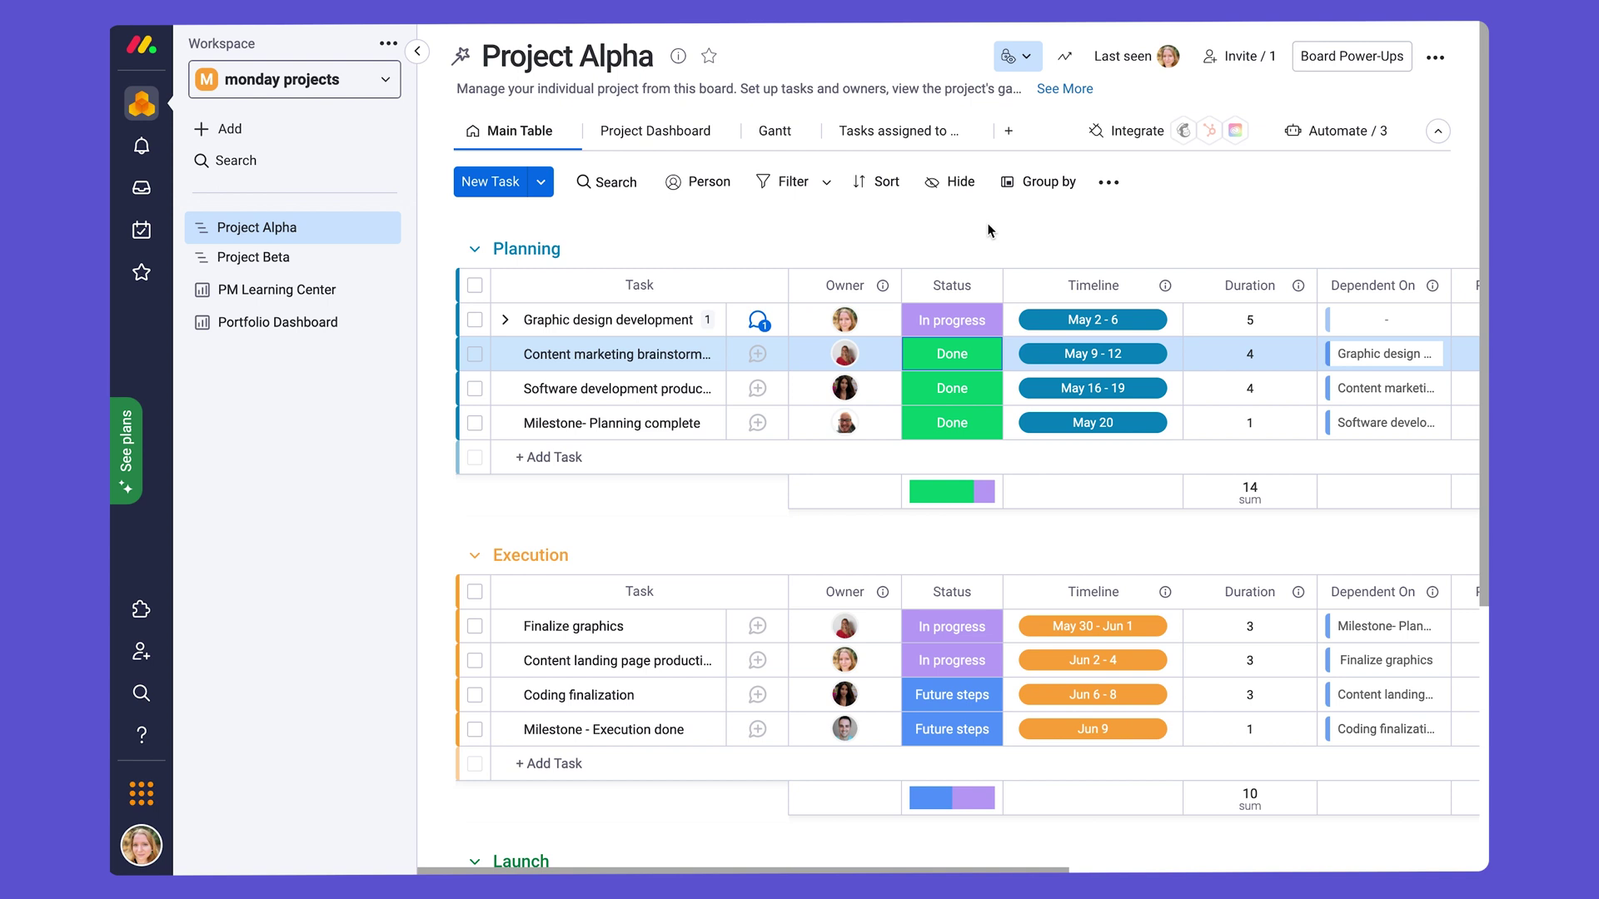
Show the addable view types for Project Alpha, such as Table, Kanban and Gantt.
{"action": "left_click", "coordinate": [1010, 132]}
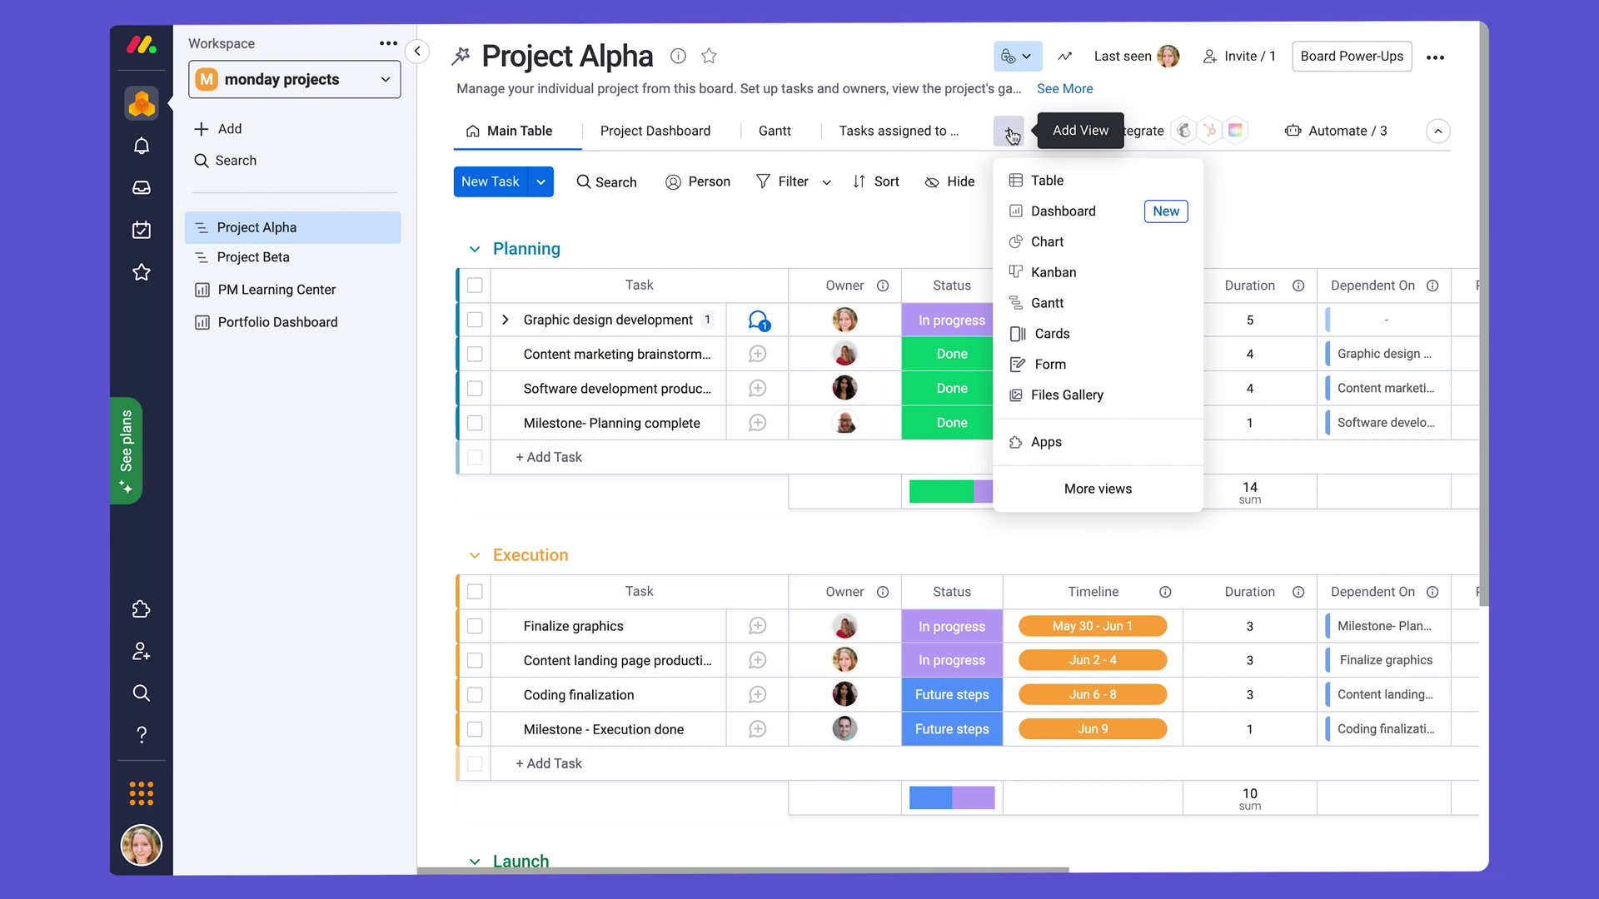
{"action": "left_click", "coordinate": [1158, 496]}
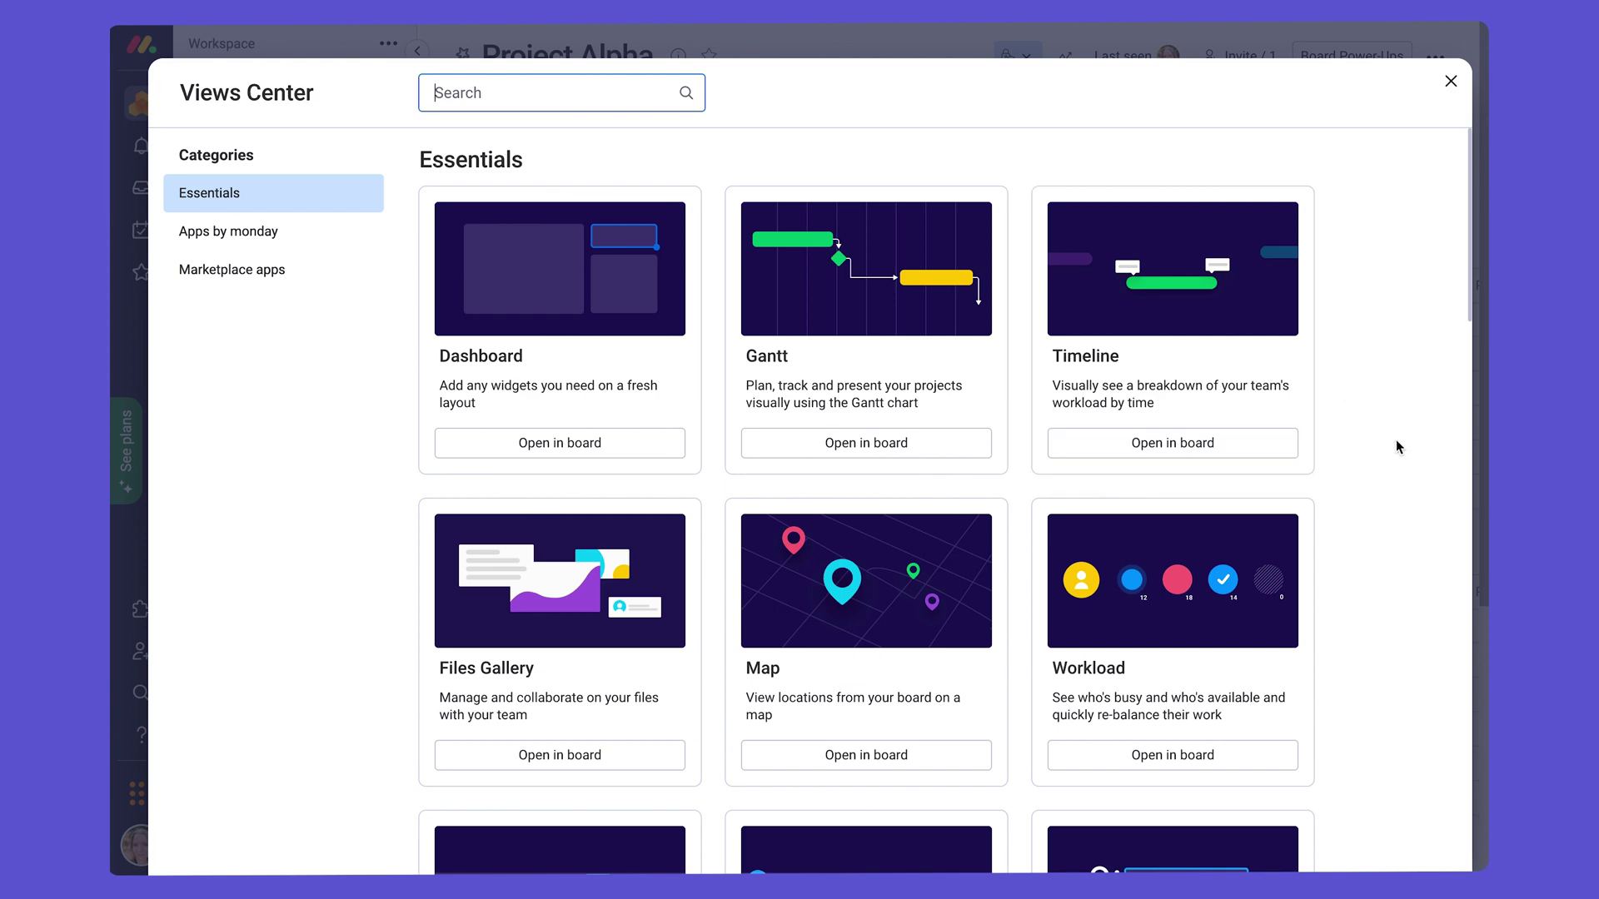
{"action": "scroll", "coordinate": [1397, 444], "scroll_direction": "down", "scroll_amount": 4}
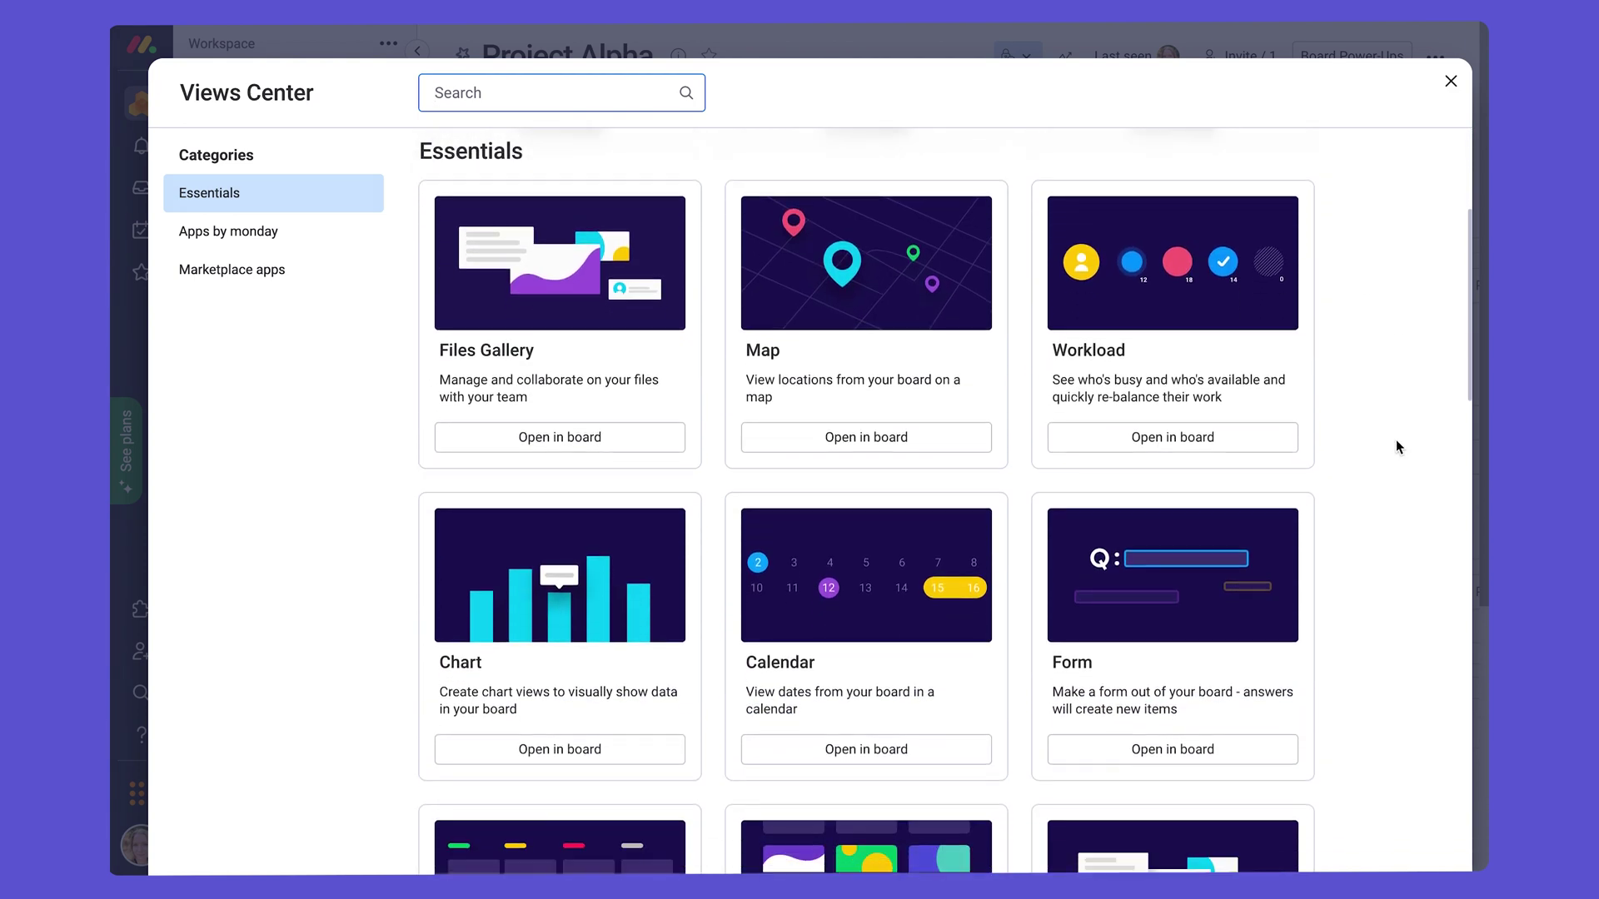
{"action": "scroll", "coordinate": [1395, 441], "scroll_direction": "down", "scroll_amount": 8}
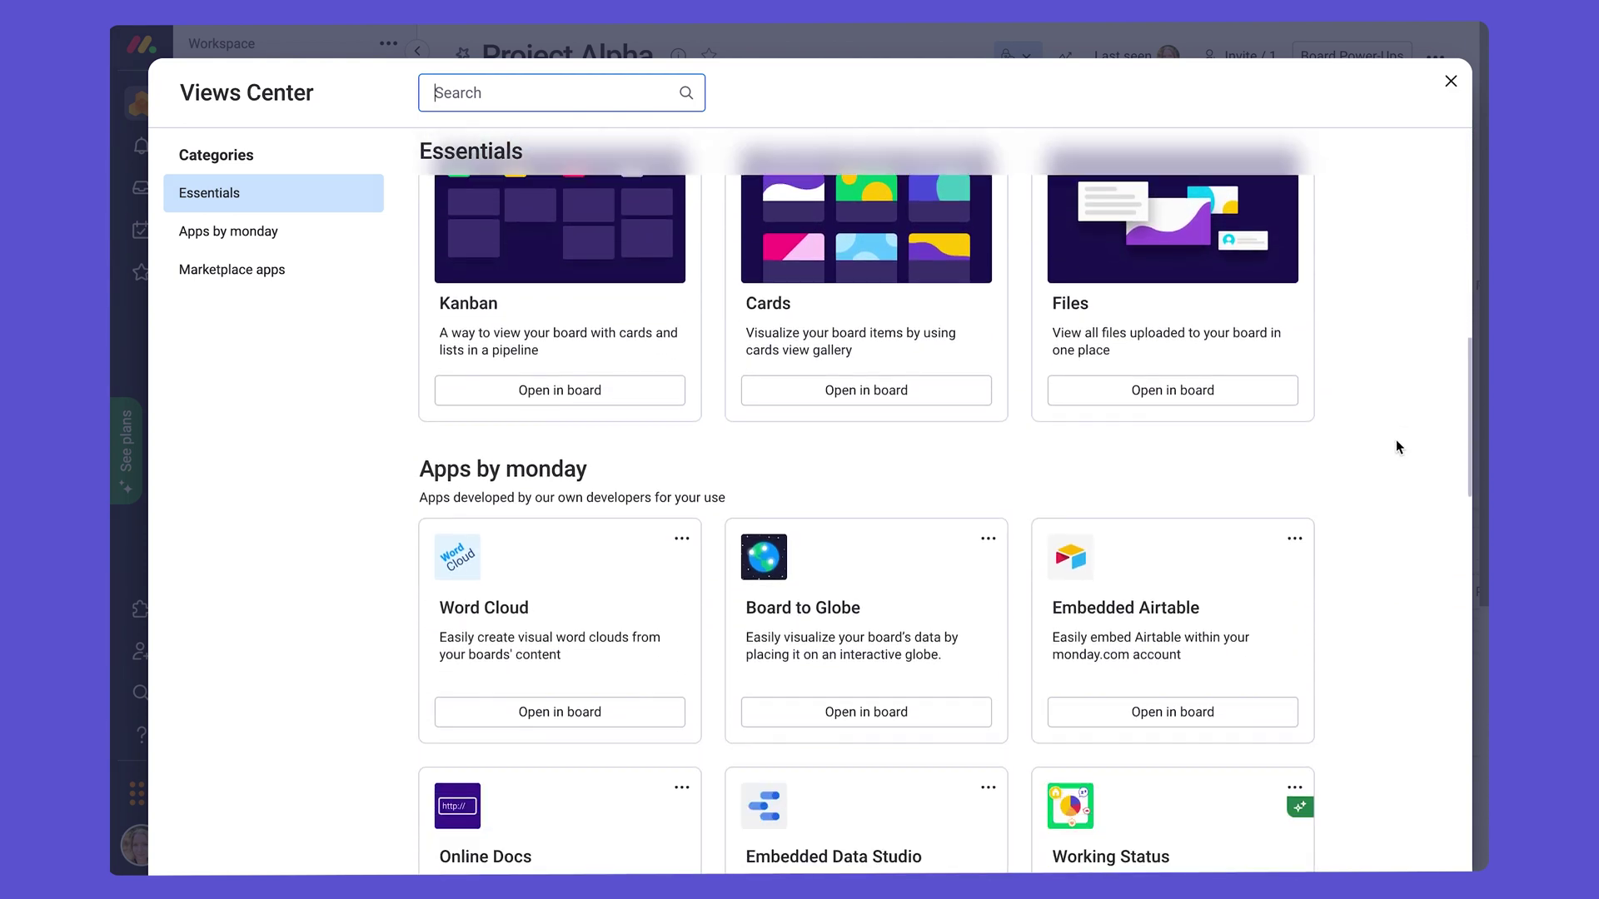
{"action": "scroll", "coordinate": [1396, 440], "scroll_direction": "down", "scroll_amount": 4}
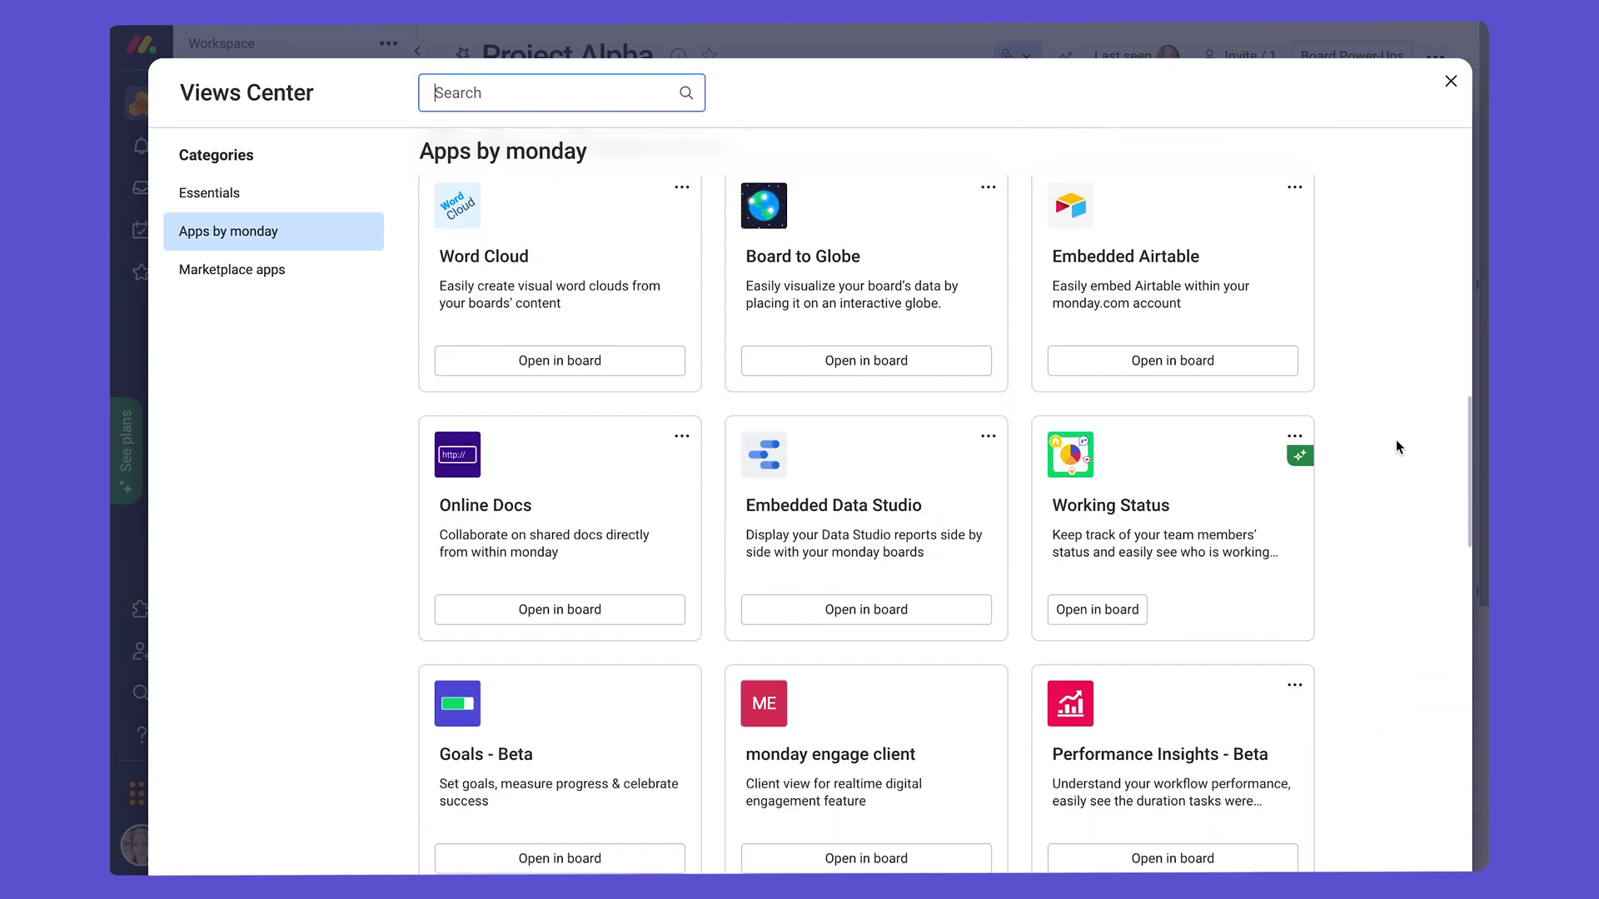
{"action": "scroll", "coordinate": [1396, 439], "scroll_direction": "down", "scroll_amount": 5}
{"action": "scroll", "coordinate": [1395, 440], "scroll_direction": "up", "scroll_amount": 2}
{"action": "scroll", "coordinate": [1395, 439], "scroll_direction": "up", "scroll_amount": 19}
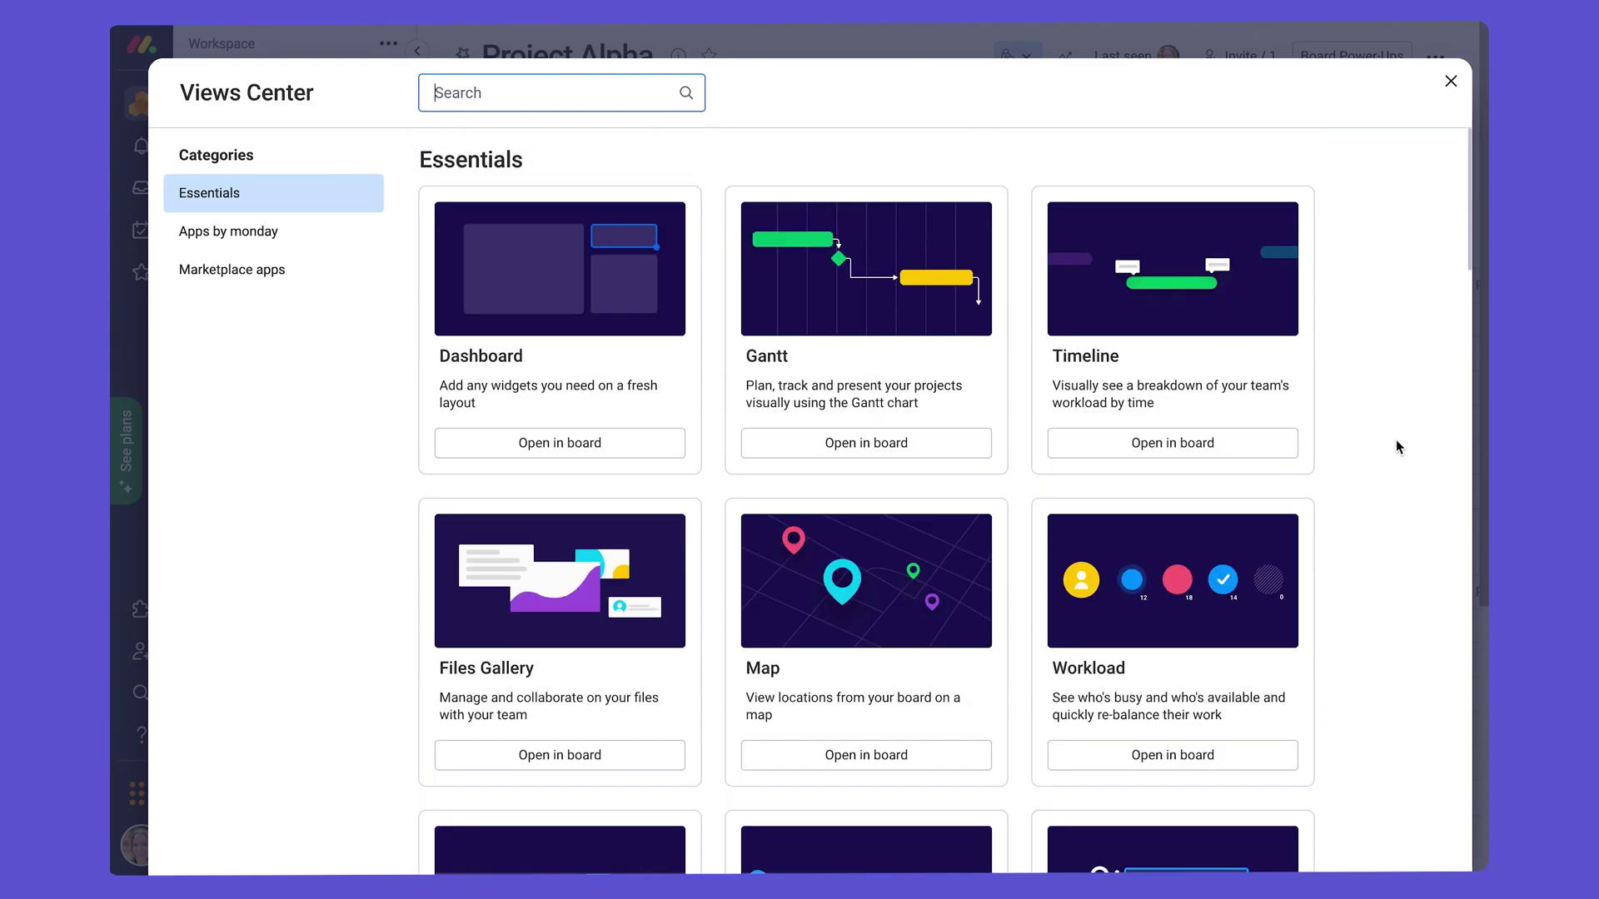
{"action": "left_click", "coordinate": [1449, 81]}
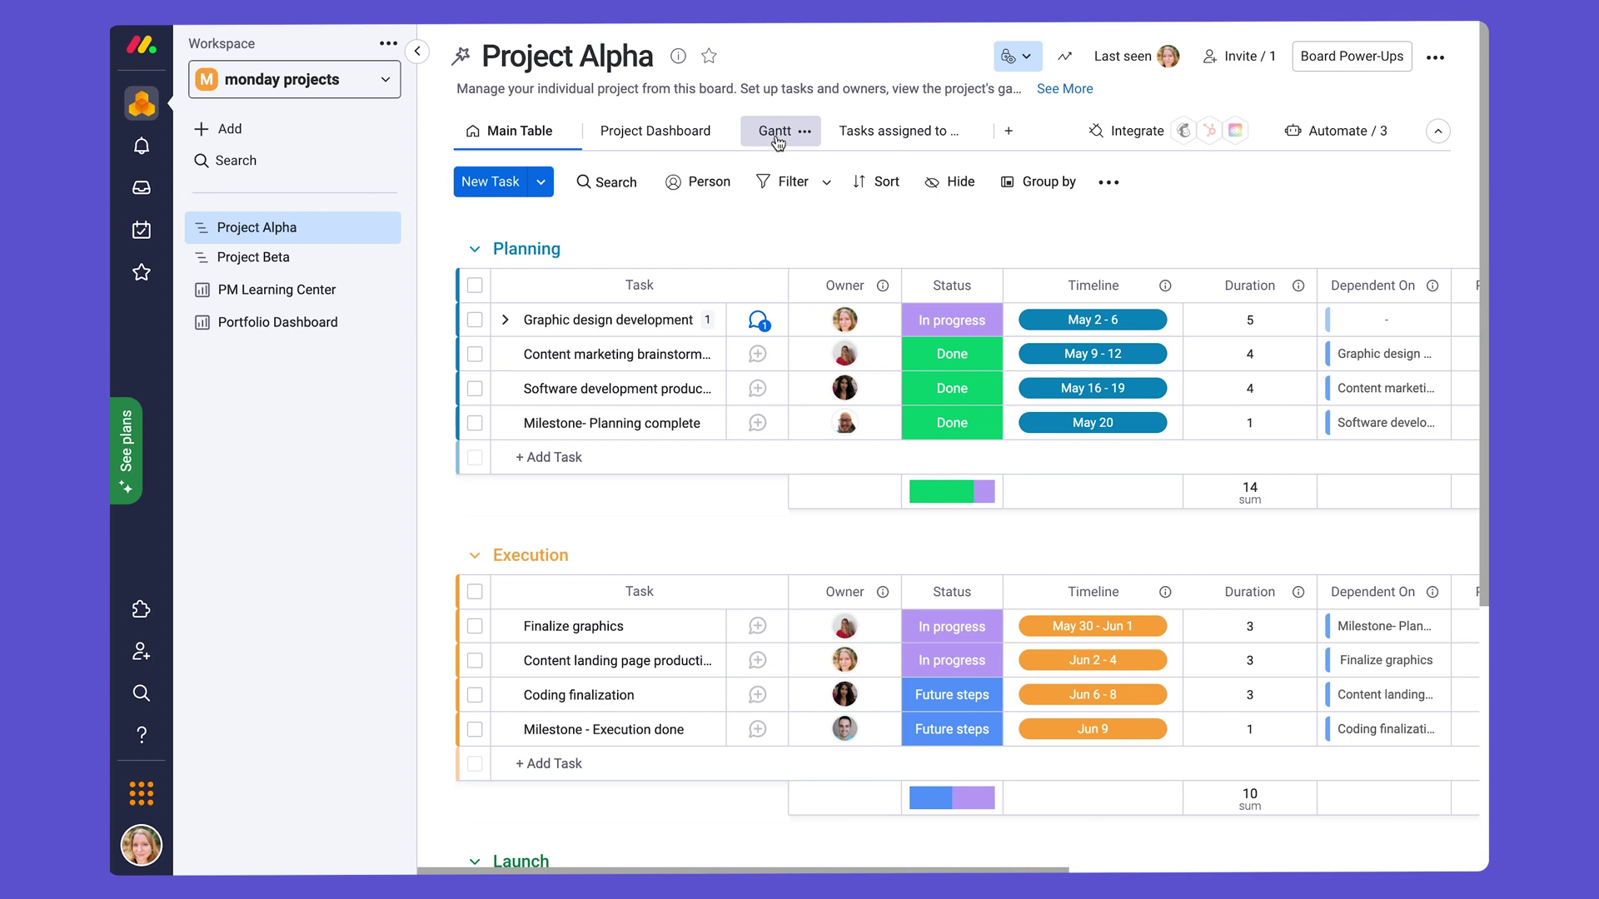
{"action": "left_click", "coordinate": [777, 142]}
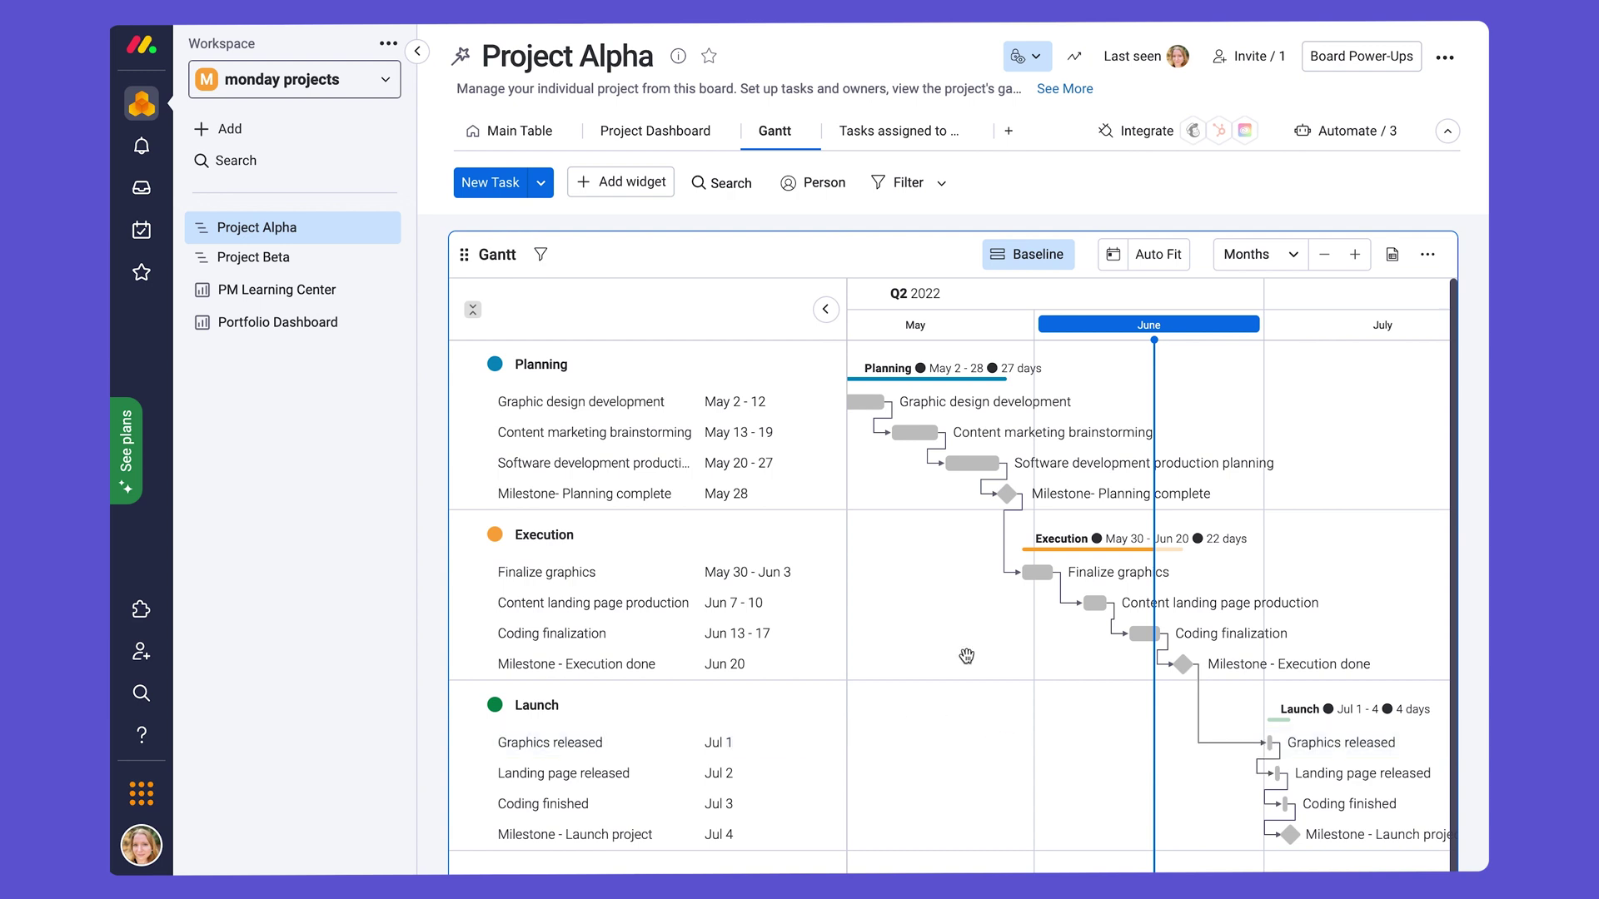
Scroll down the Project Alpha Gantt chart to see the Planning, Execution and Launch phases.
{"action": "scroll", "coordinate": [822, 315], "scroll_direction": "down", "scroll_amount": 1}
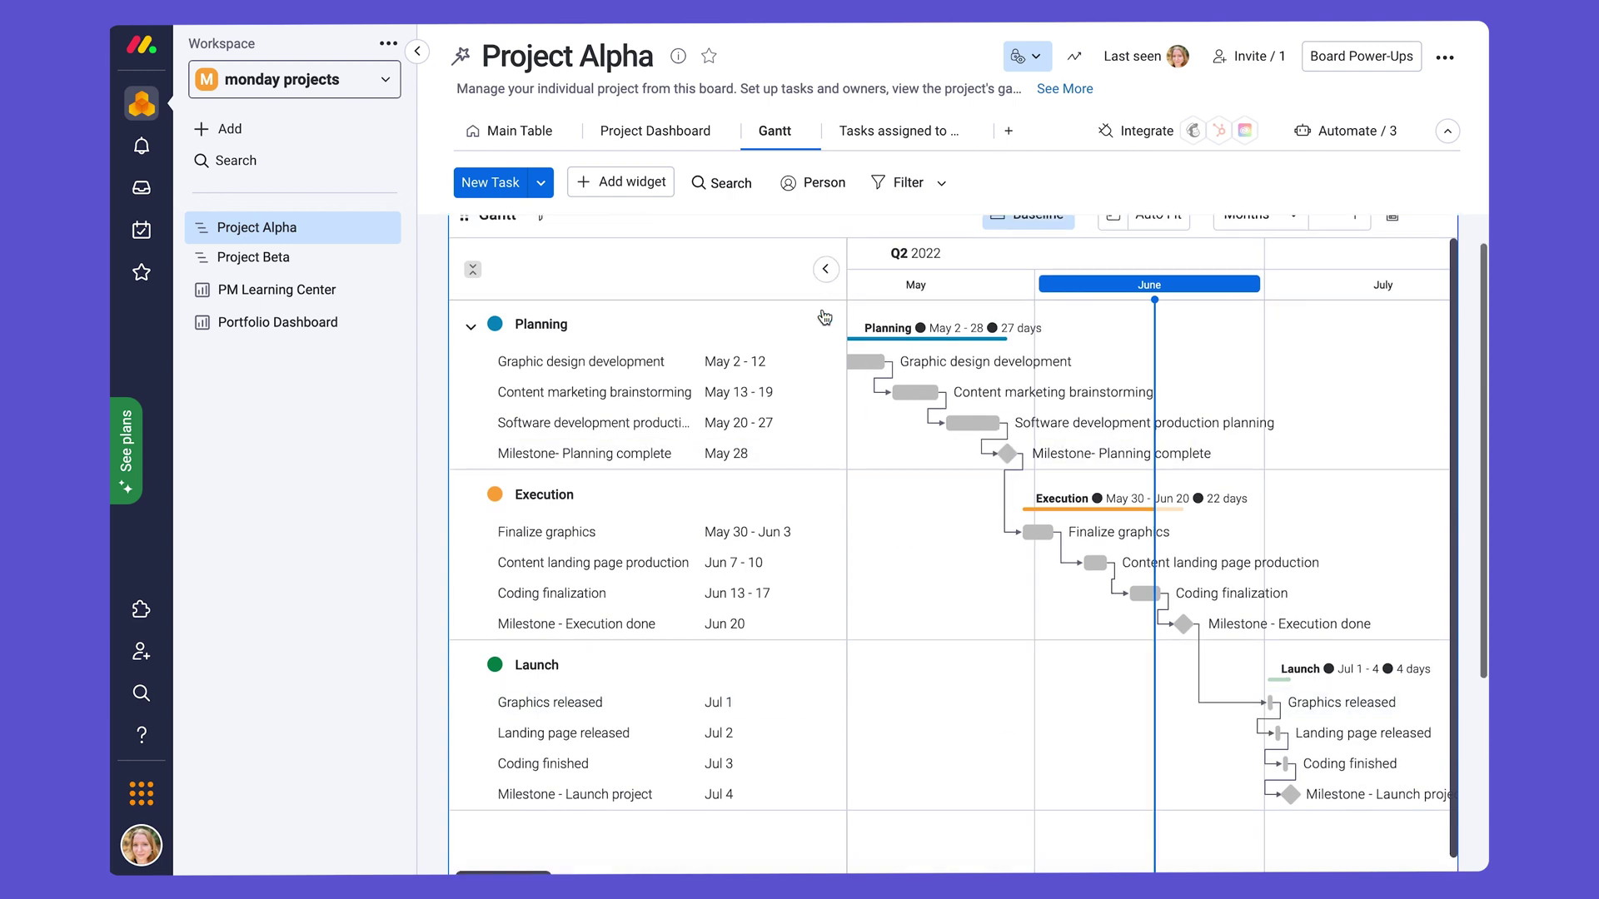
Collapse the Gantt task list and check Graphic design development's timeline dates without changing them.
{"action": "left_click", "coordinate": [823, 270]}
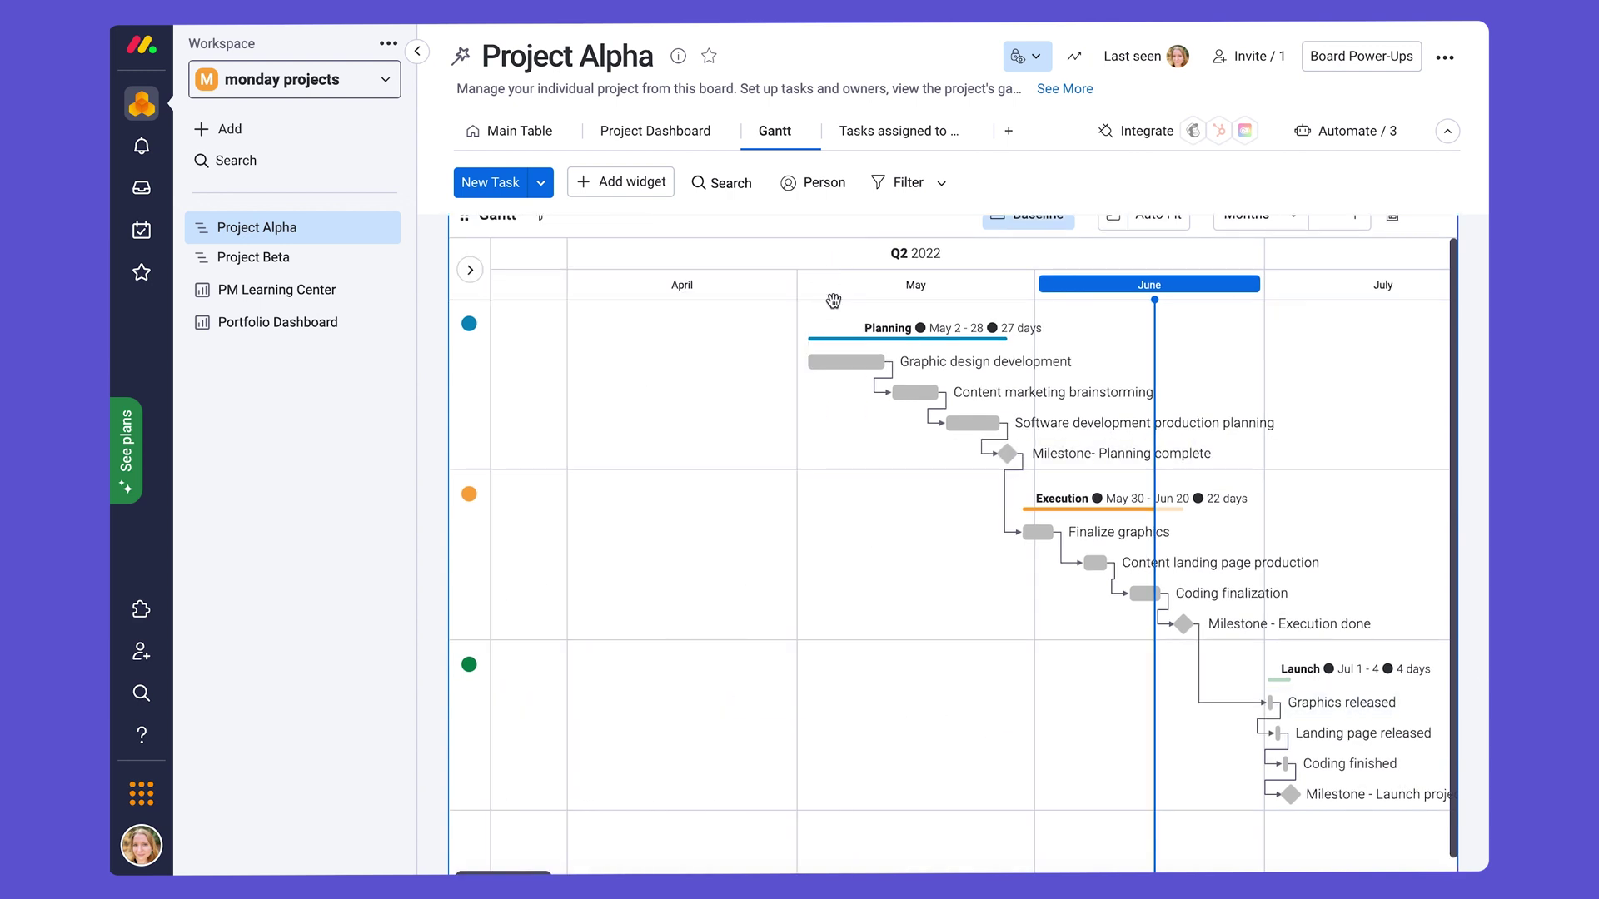
{"action": "left_click", "coordinate": [846, 365]}
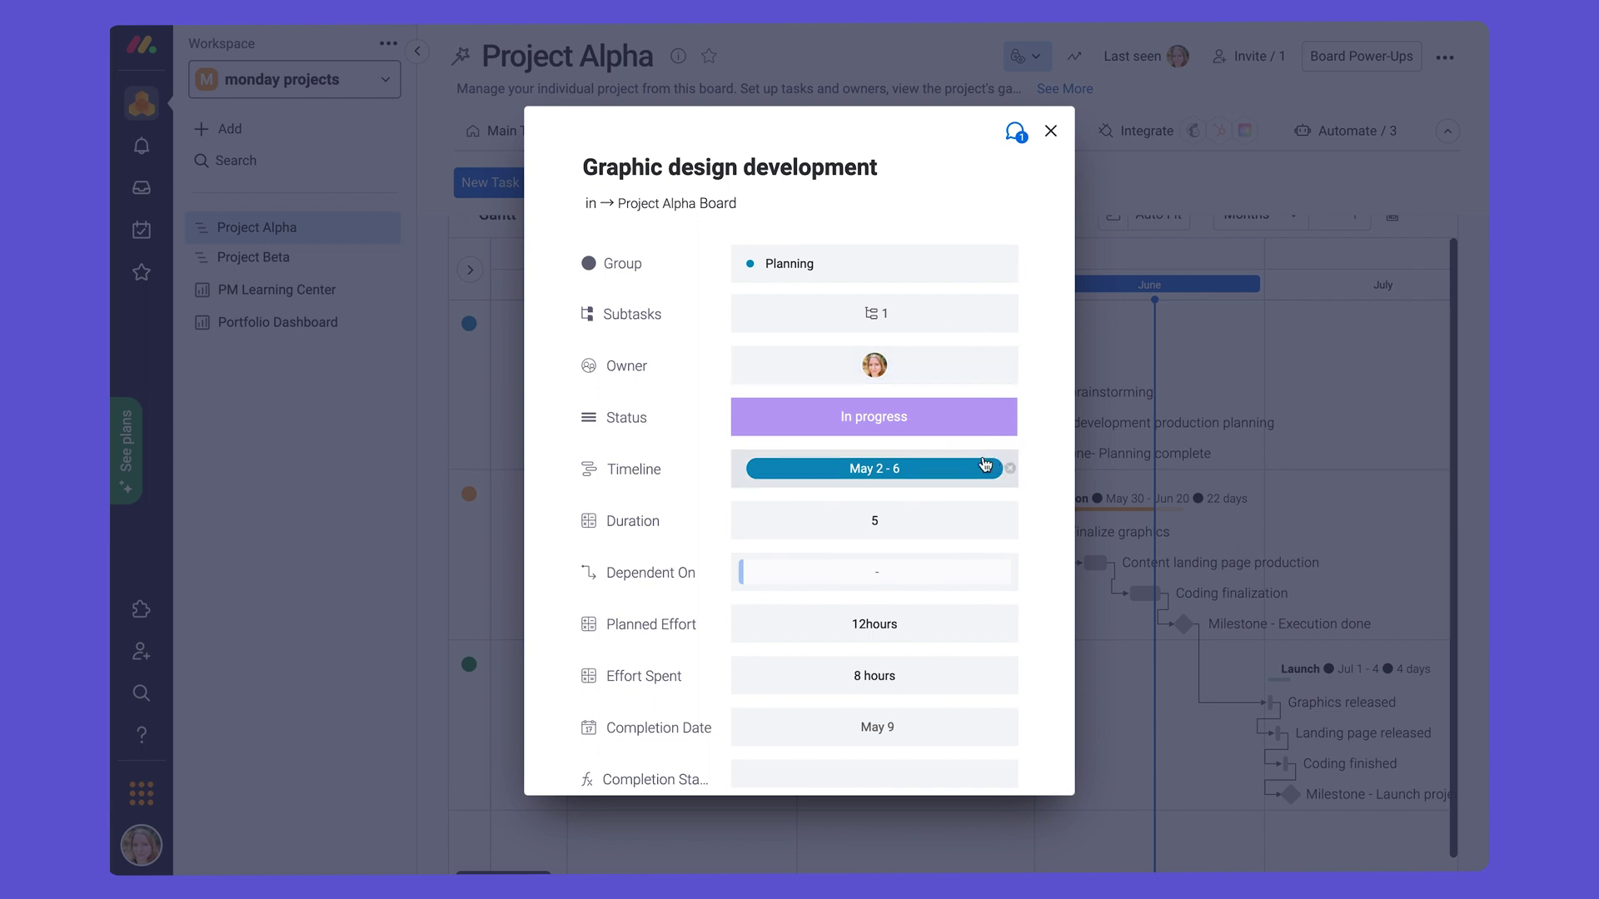
{"action": "left_click", "coordinate": [941, 477]}
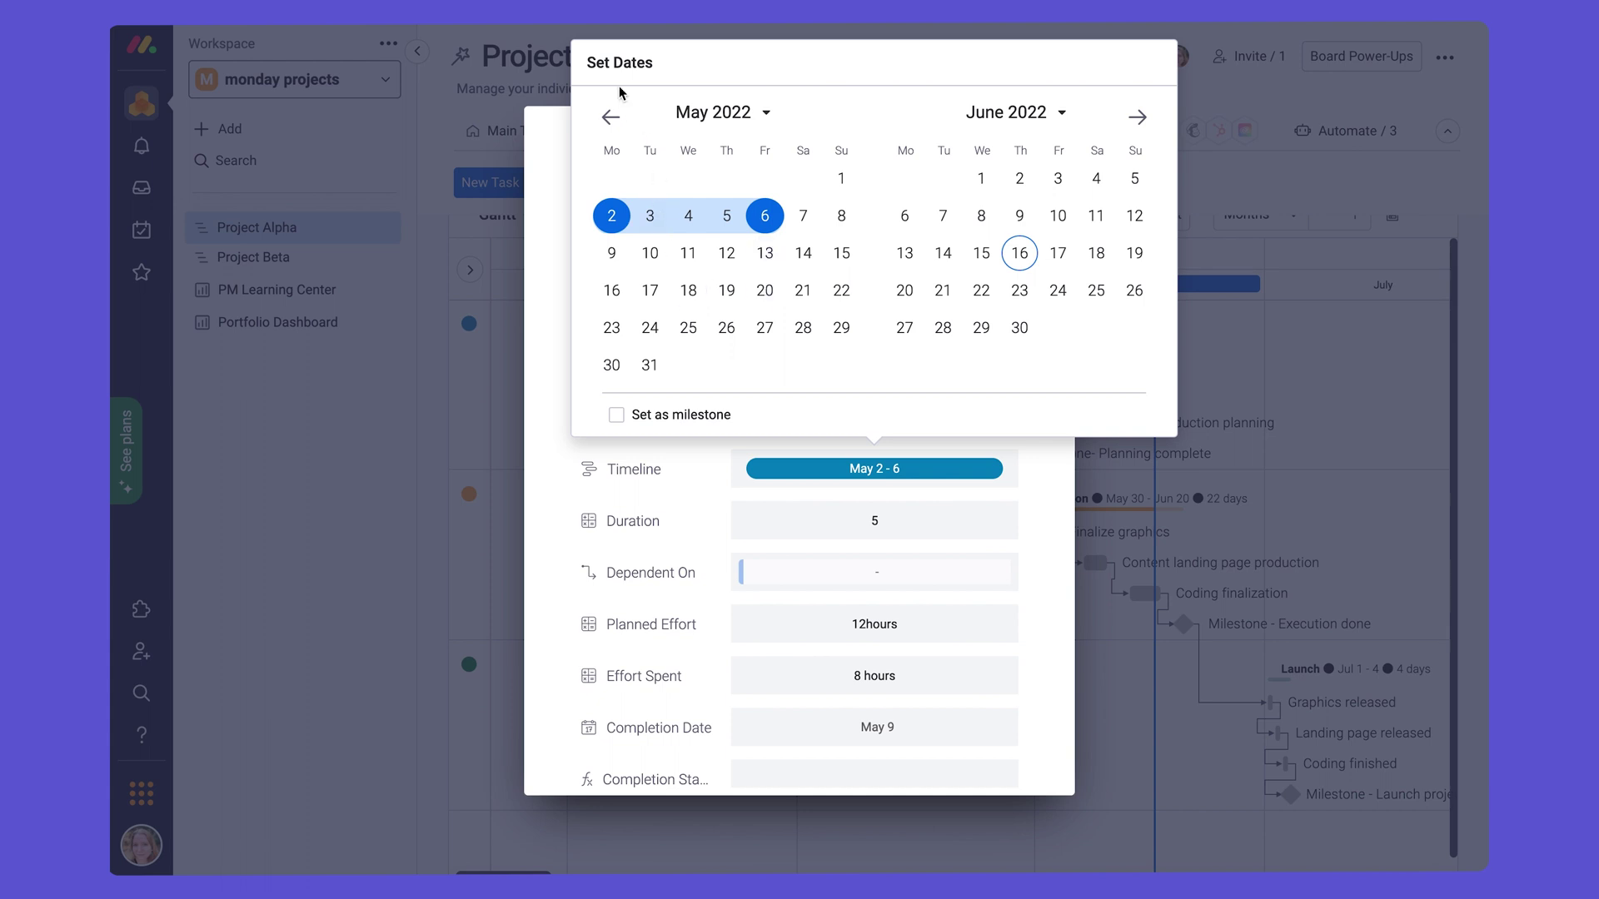
{"action": "left_click", "coordinate": [560, 172]}
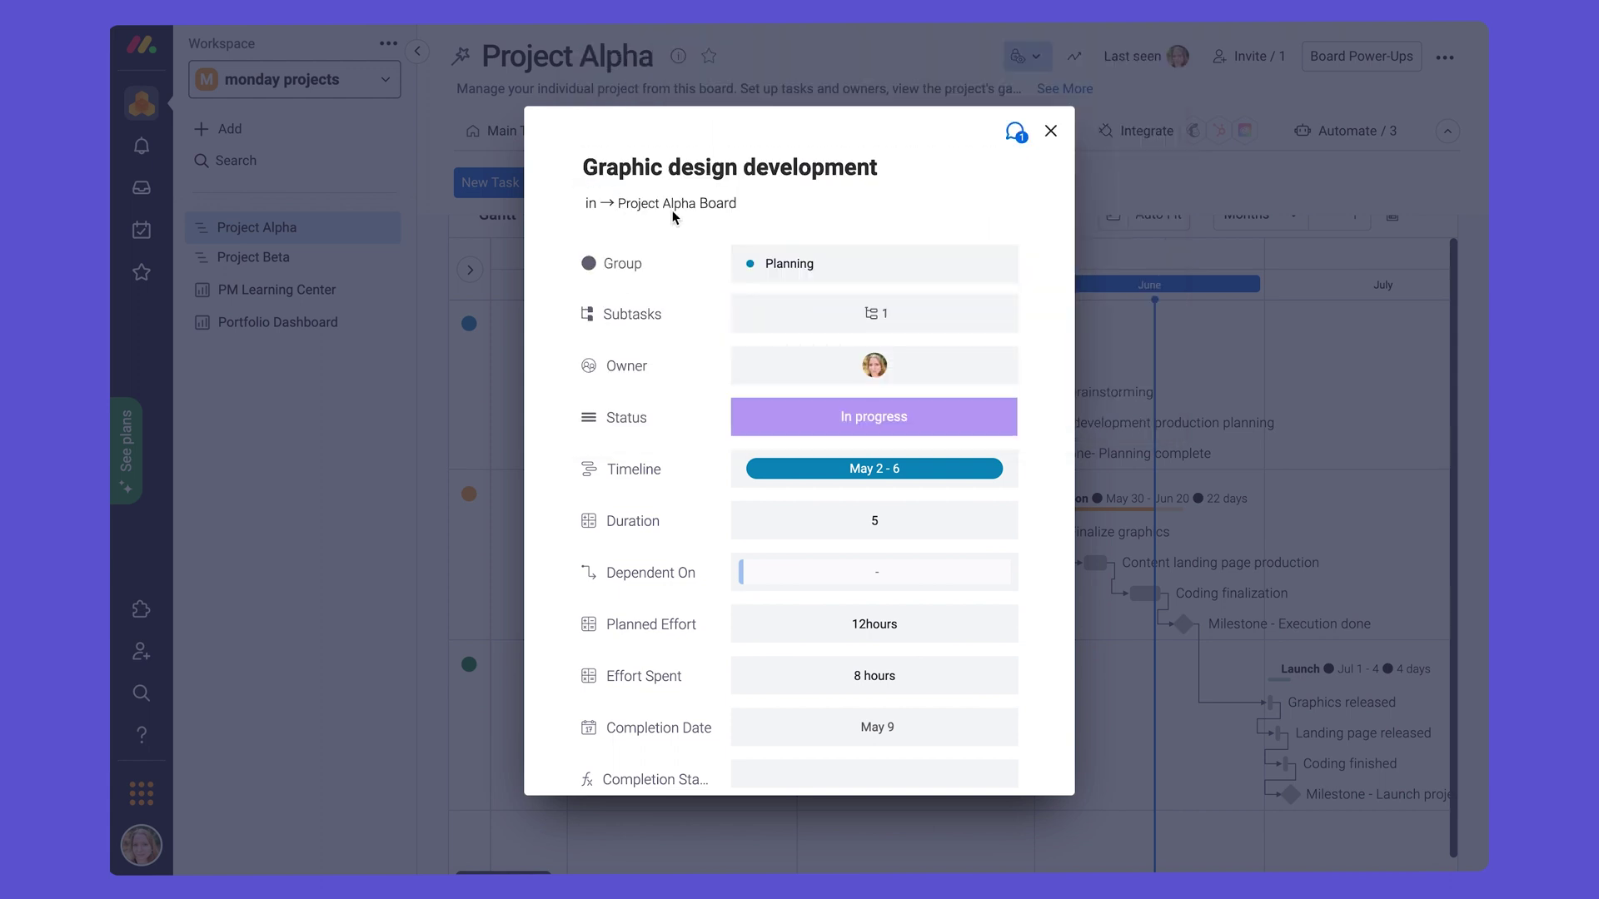
{"action": "left_click", "coordinate": [1148, 175]}
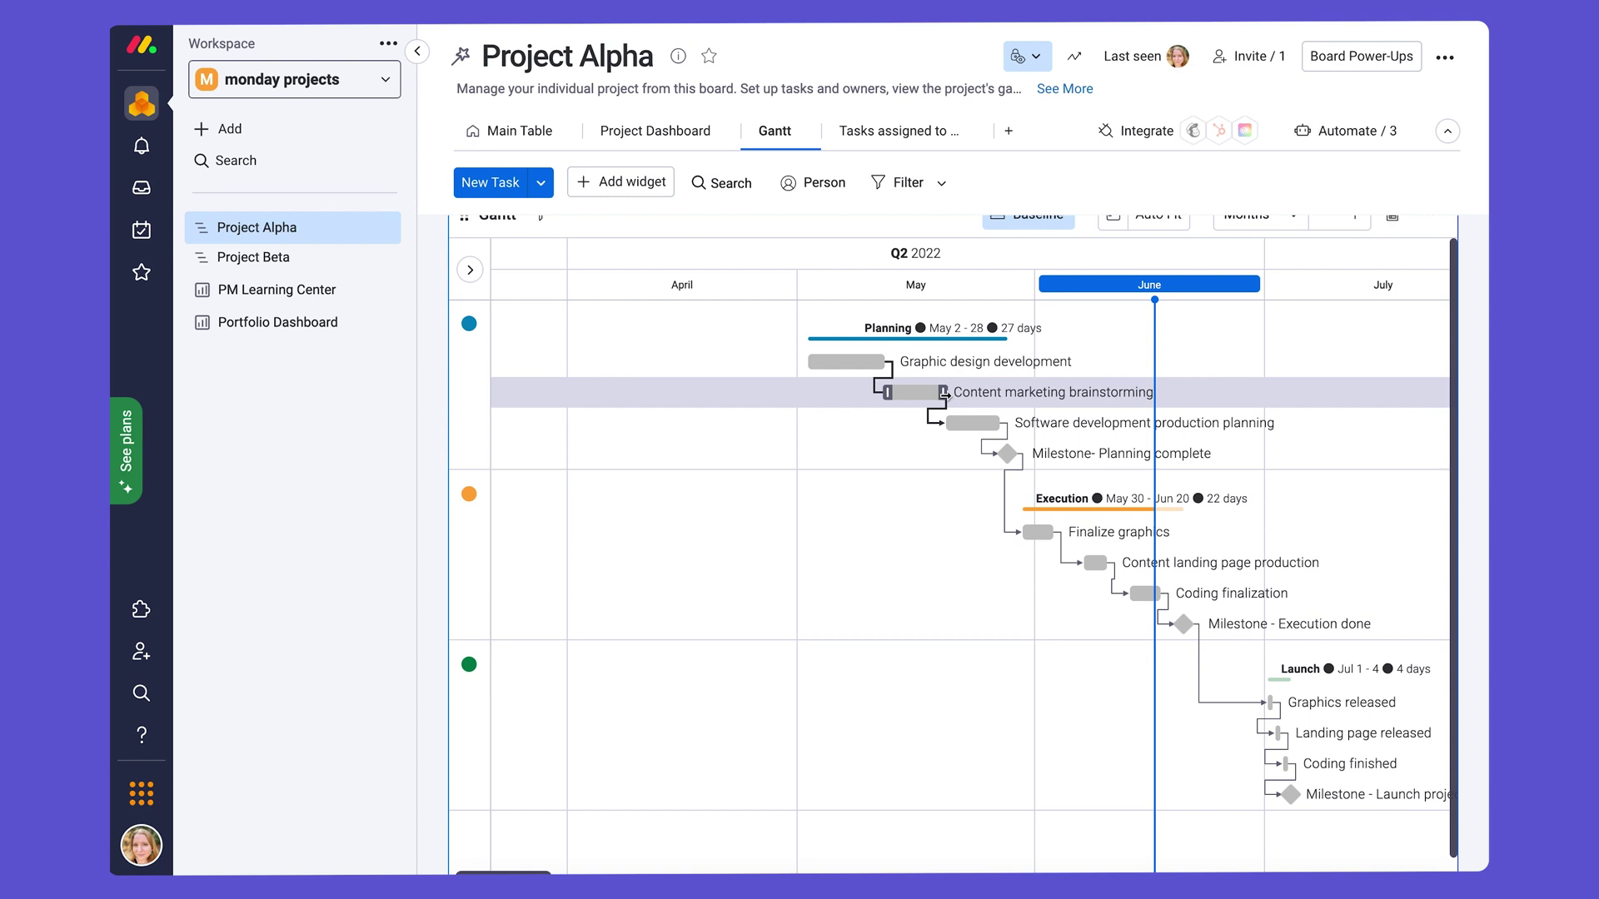
{"action": "mouse_move", "coordinate": [944, 392]}
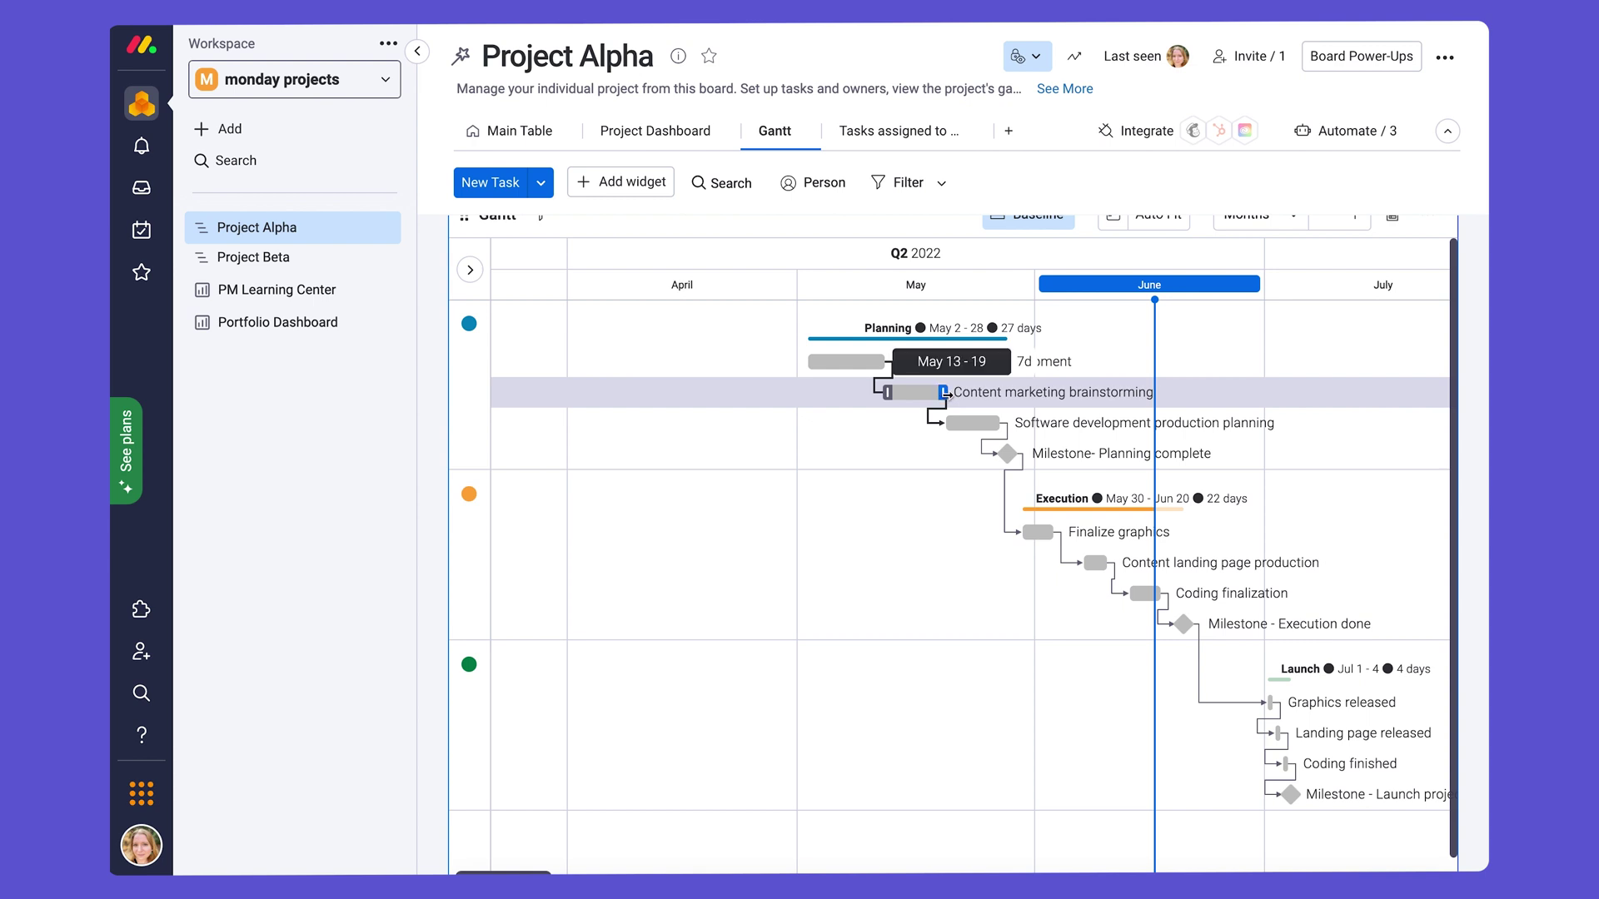
Extend Content marketing brainstorming to May 22 and shift the next task and the milestone to May 31.
{"action": "left_click_drag", "start_coordinate": [943, 392], "coordinate": [964, 393]}
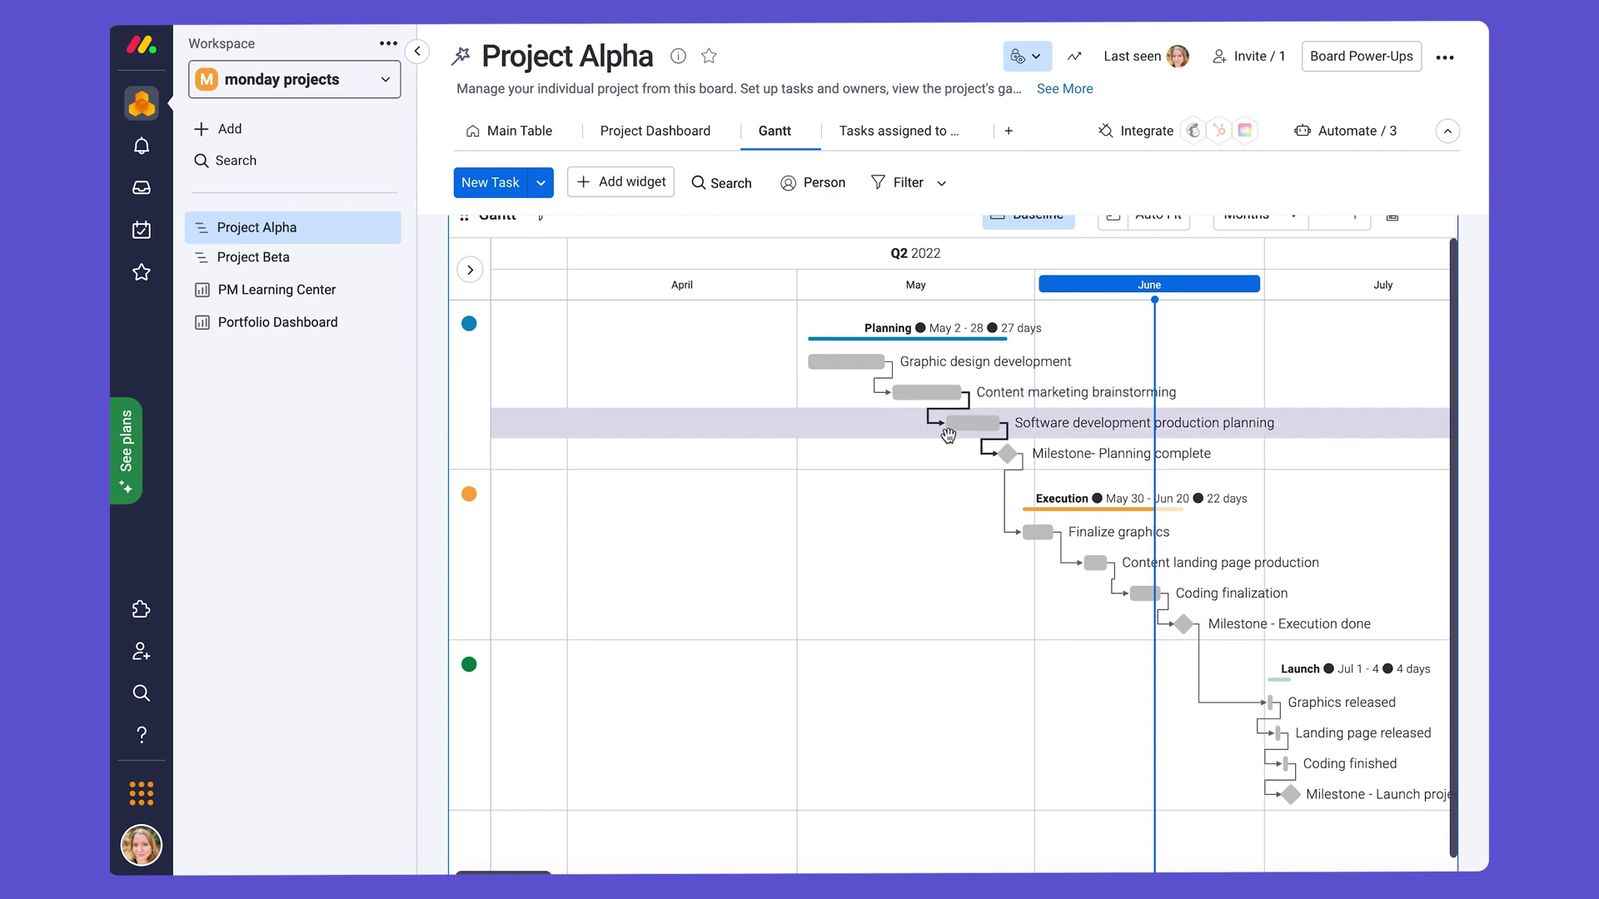
{"action": "left_click_drag", "start_coordinate": [948, 434], "coordinate": [1002, 427]}
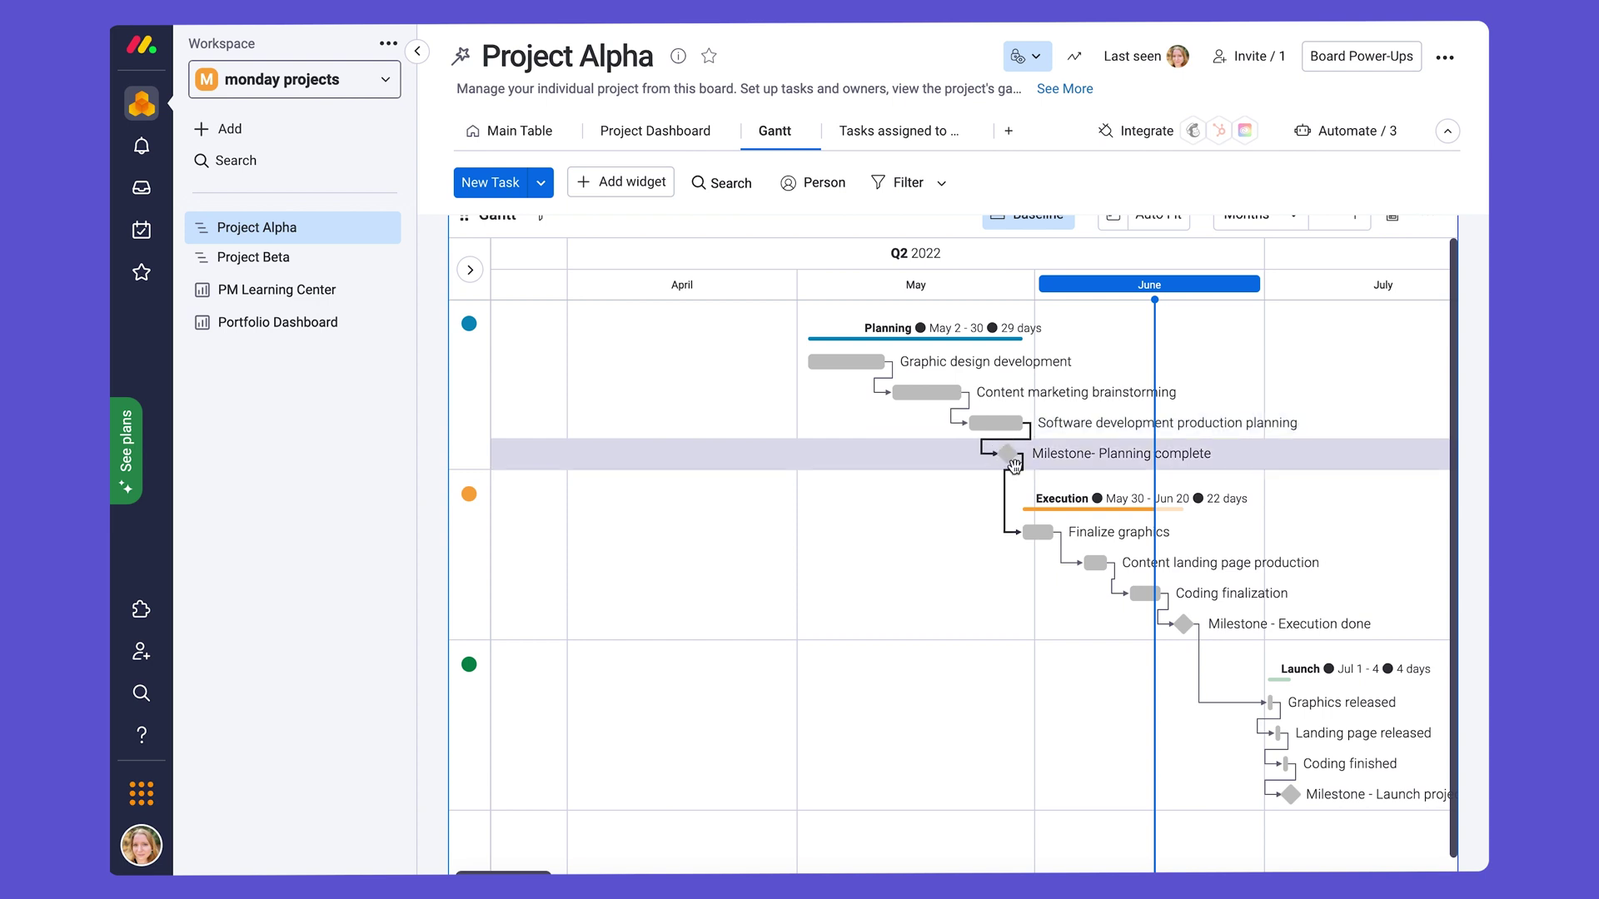
{"action": "left_click_drag", "start_coordinate": [1014, 465], "coordinate": [1055, 458]}
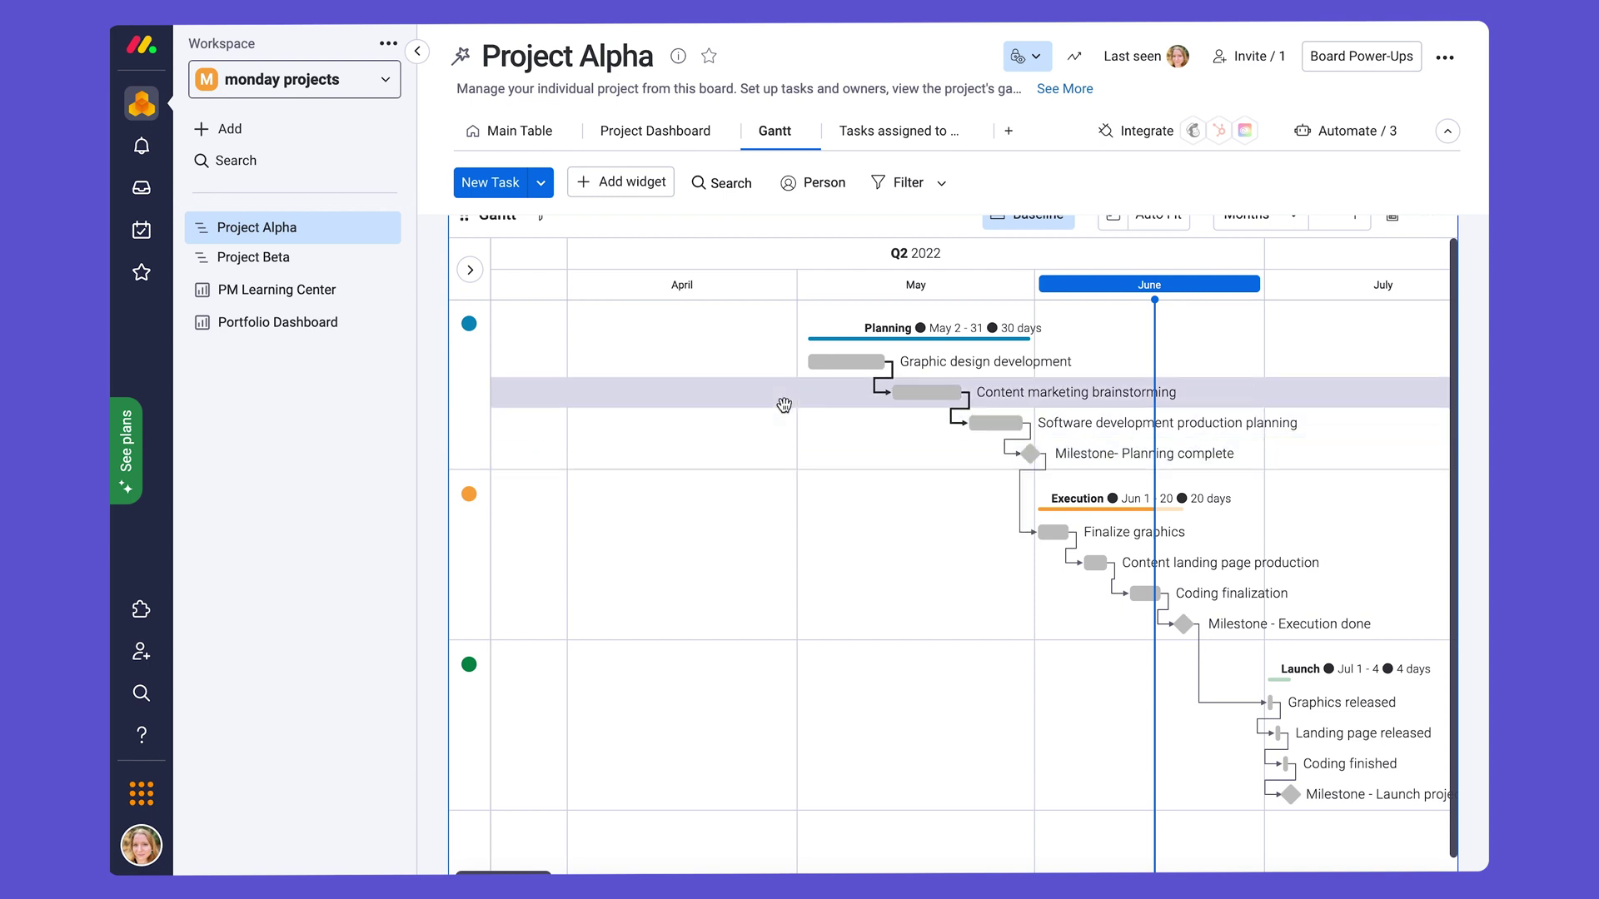
On the main table, make Milestone- Planning complete a milestone dated May 20, then return to the Gantt.
{"action": "left_click", "coordinate": [508, 133]}
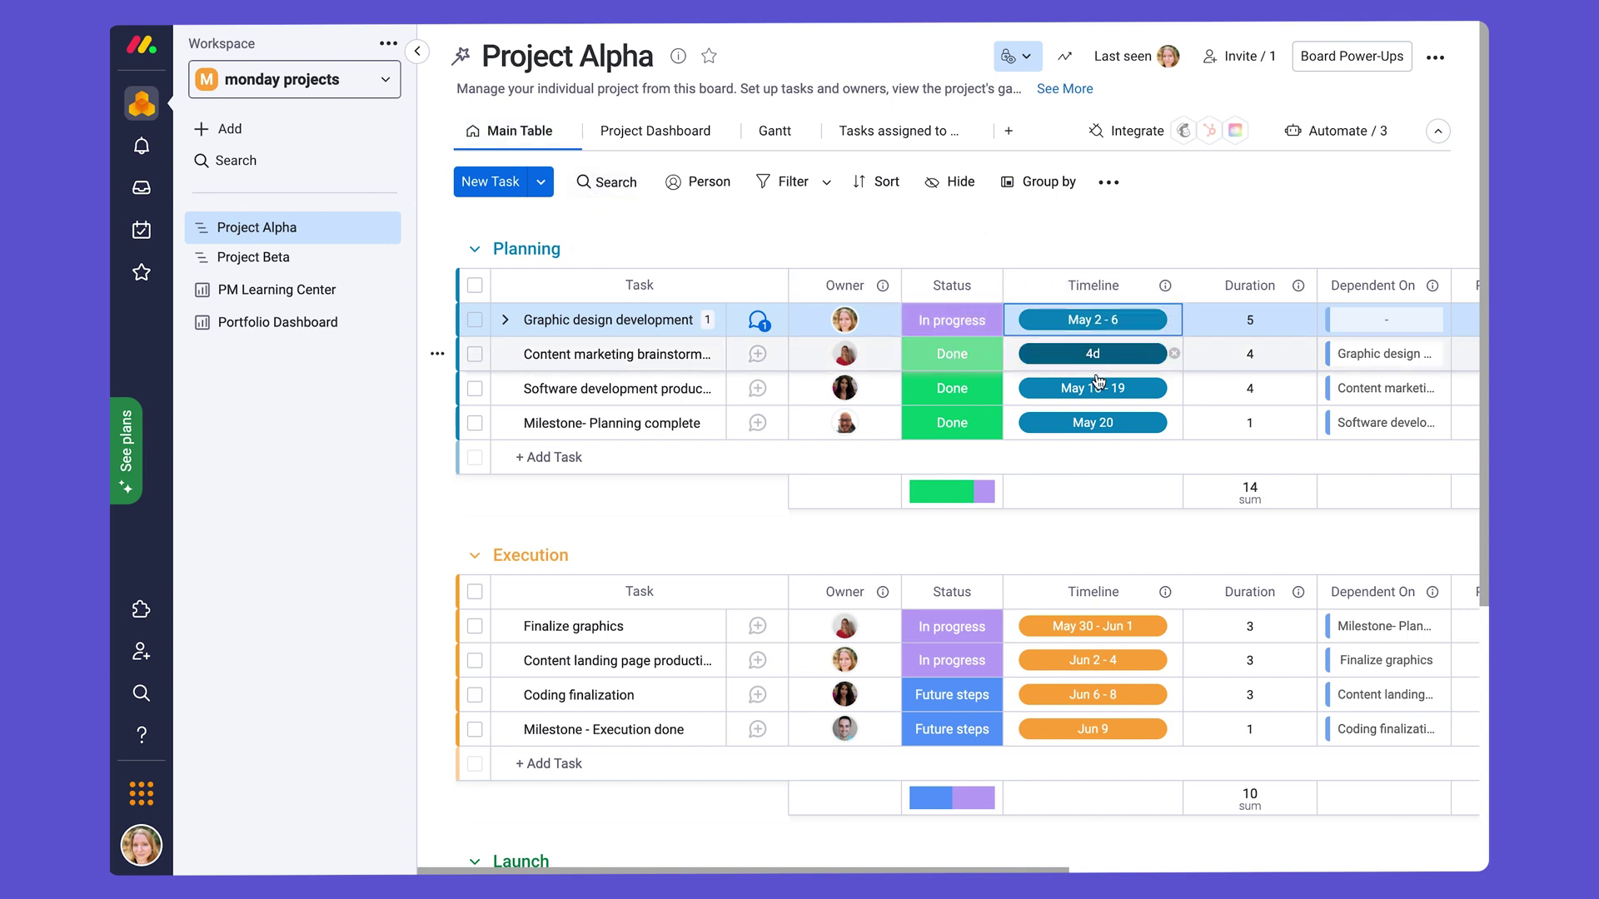
{"action": "left_click", "coordinate": [1109, 427]}
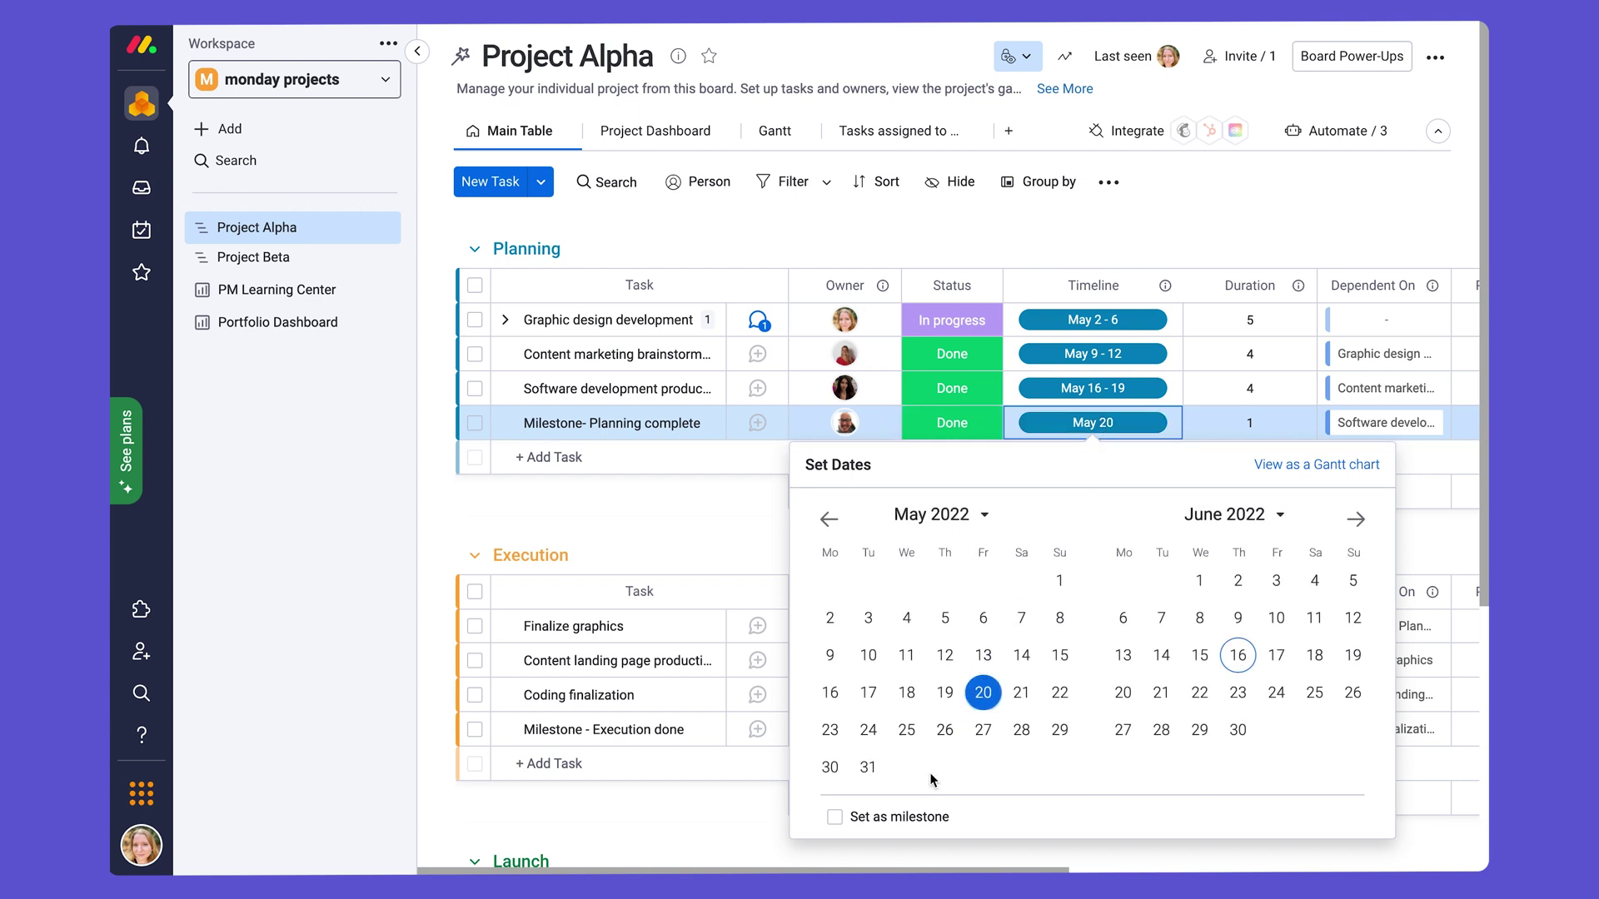
{"action": "left_click", "coordinate": [887, 820]}
{"action": "left_click", "coordinate": [835, 819]}
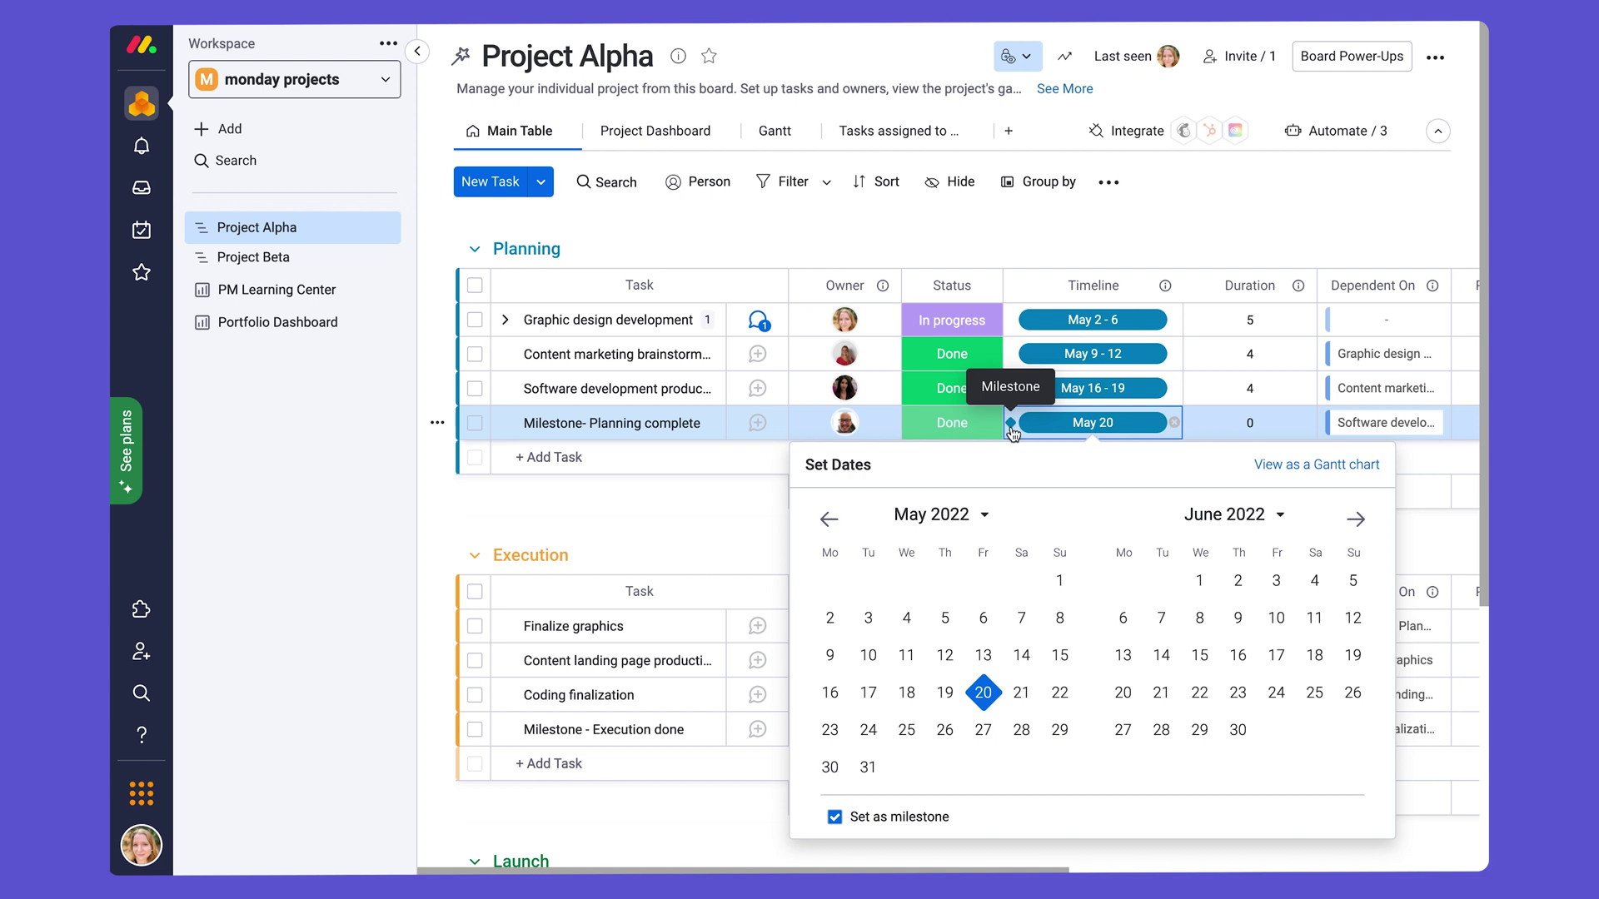
{"action": "left_click", "coordinate": [1051, 233]}
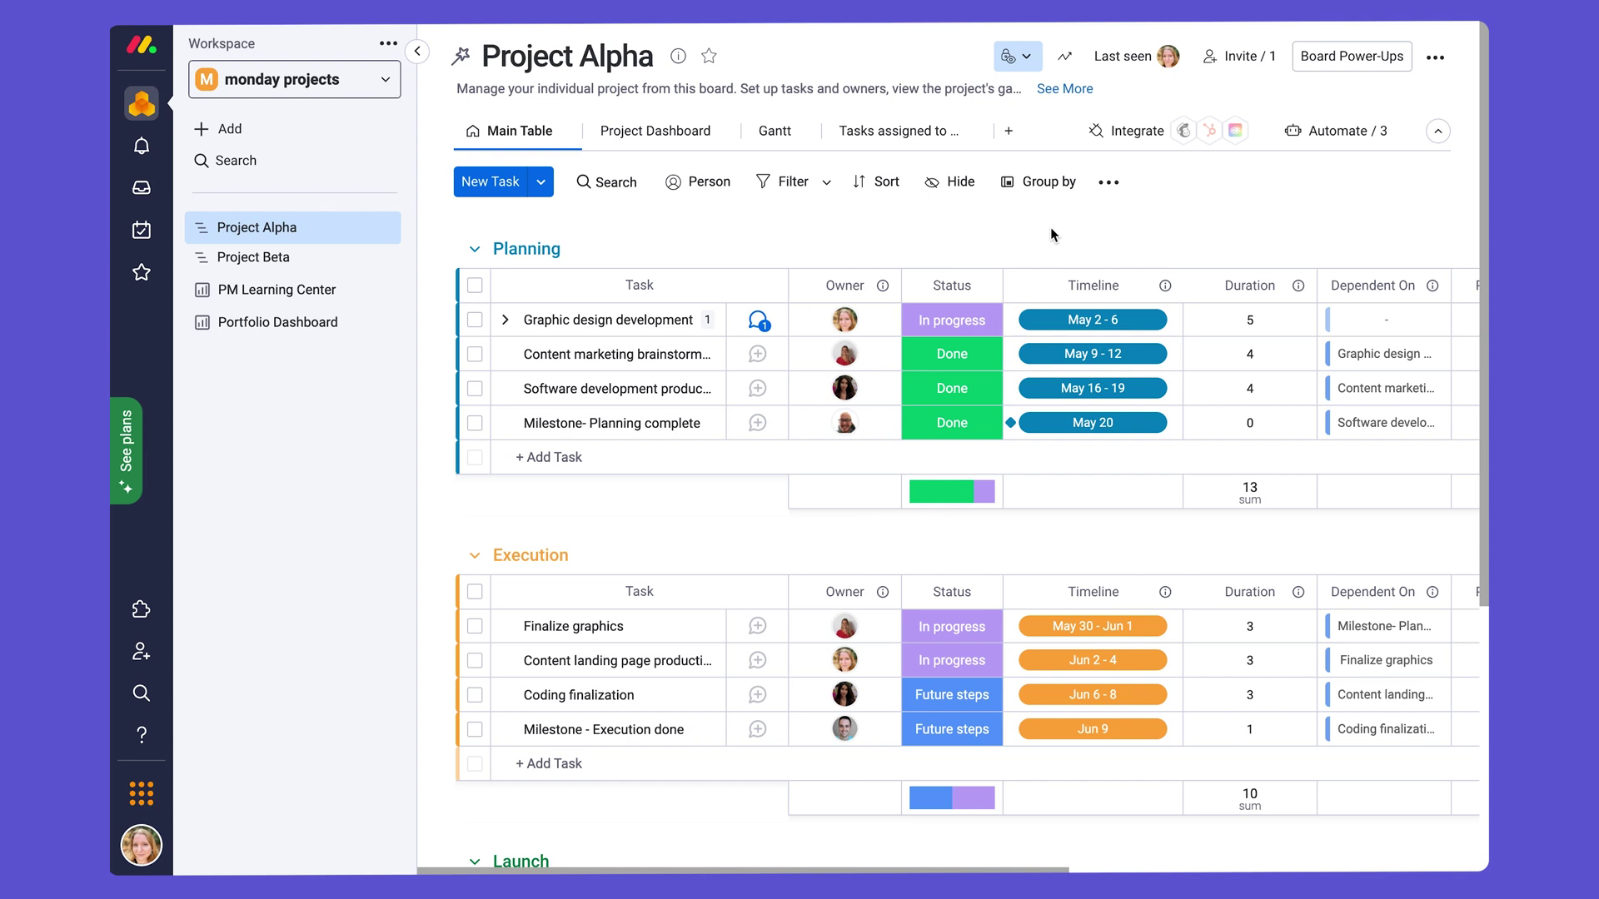
{"action": "left_click", "coordinate": [774, 131]}
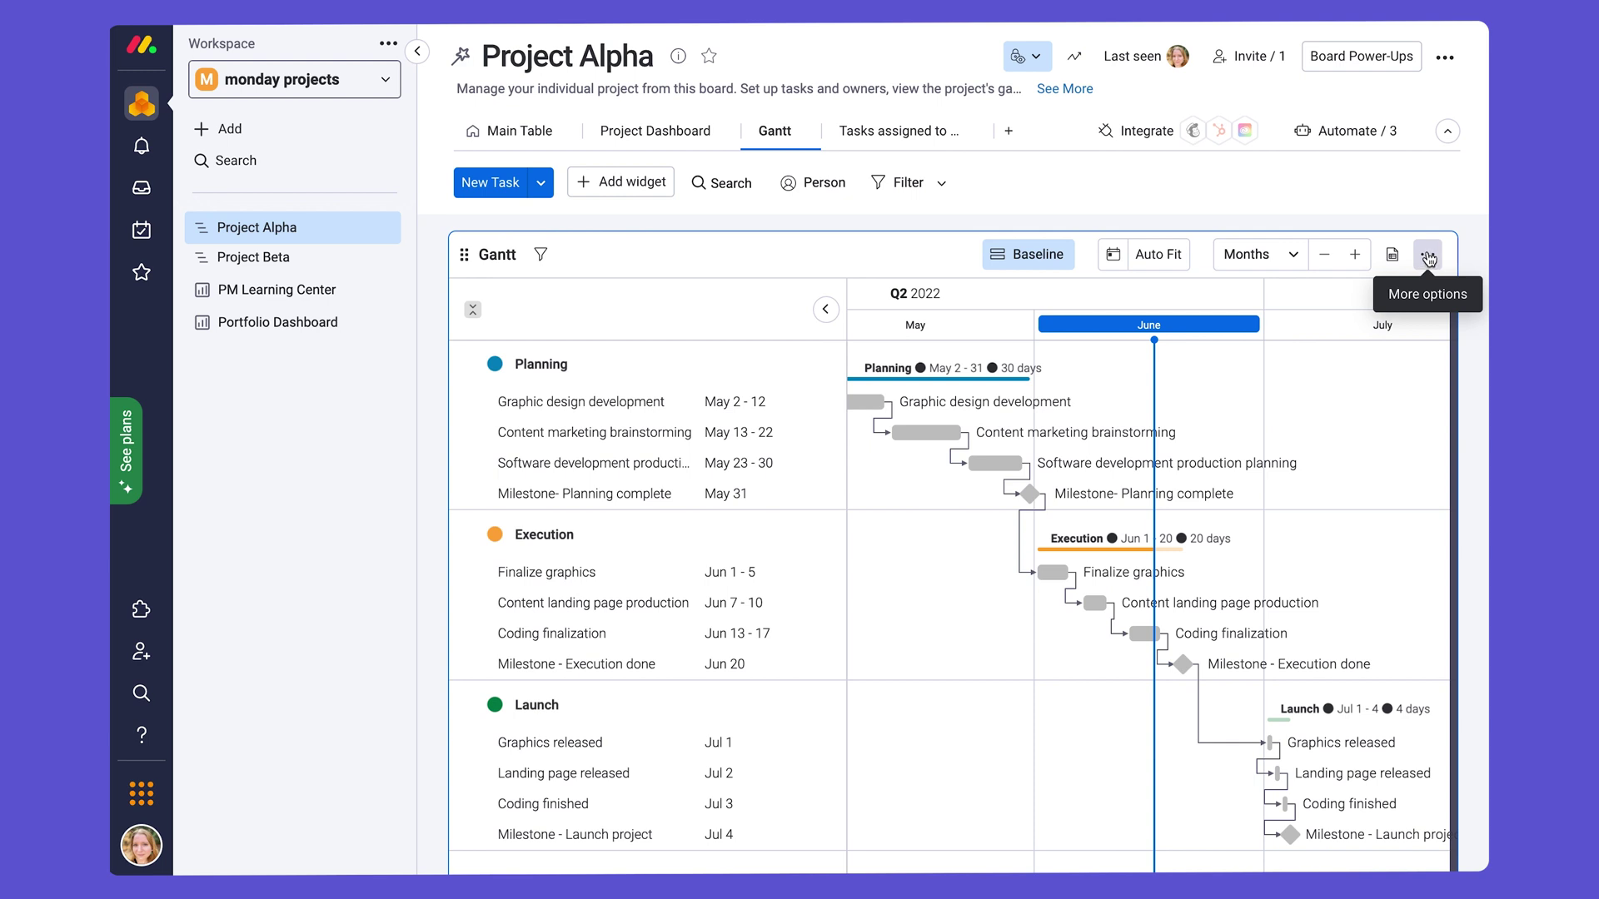
Open the Gantt widget's settings and expand the Group by options for tasks.
{"action": "left_click", "coordinate": [1427, 256]}
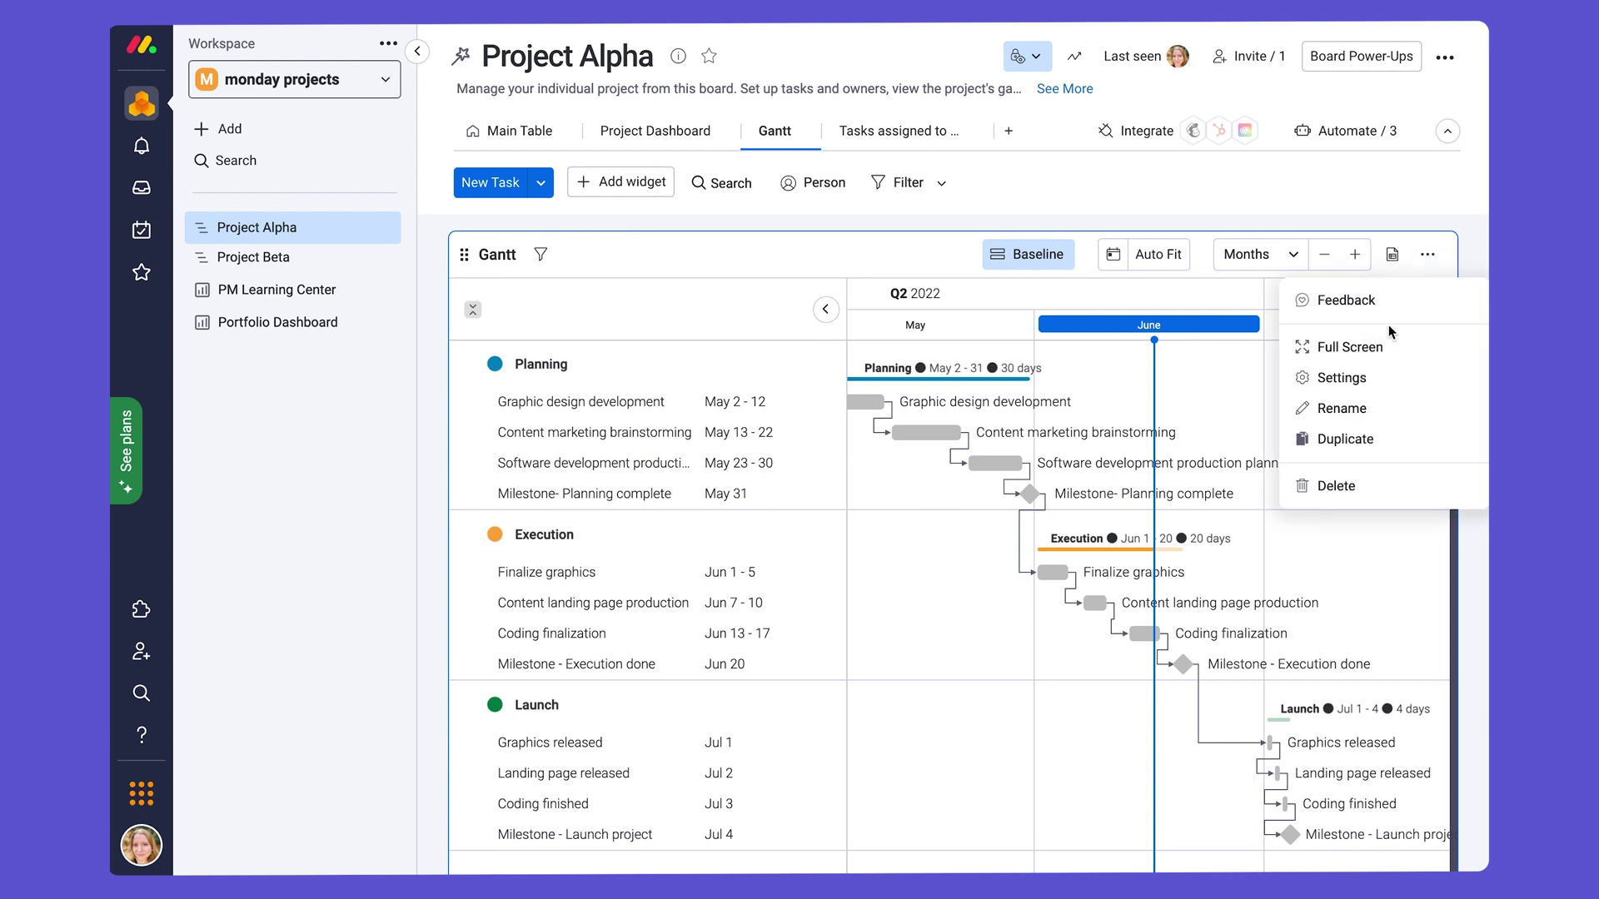
{"action": "left_click", "coordinate": [1398, 379]}
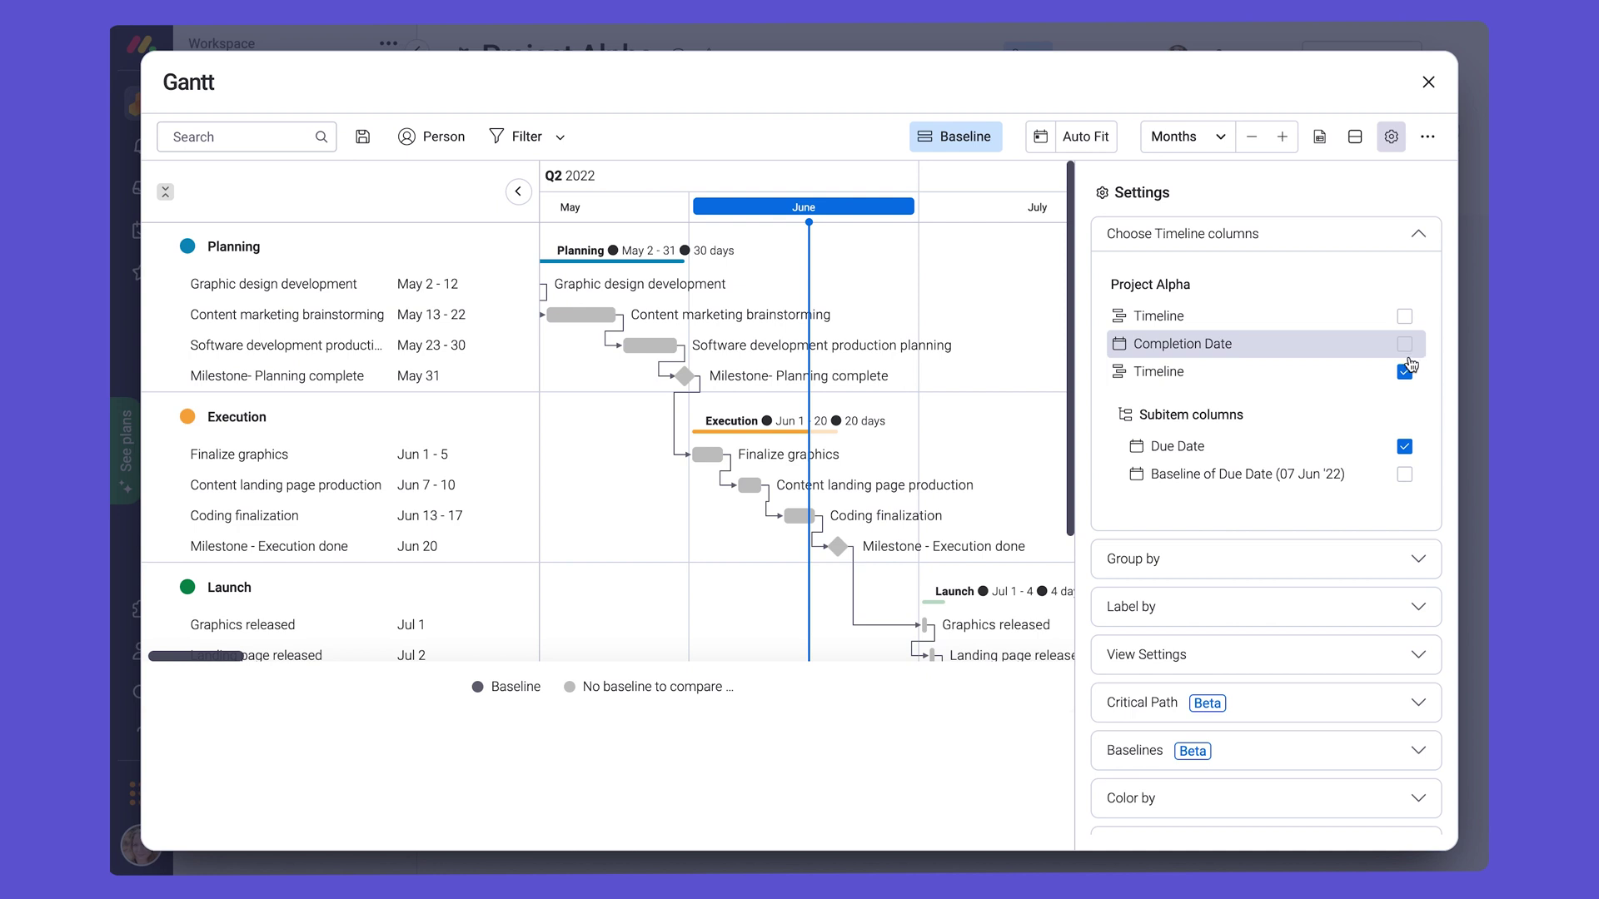
{"action": "left_click", "coordinate": [1304, 561]}
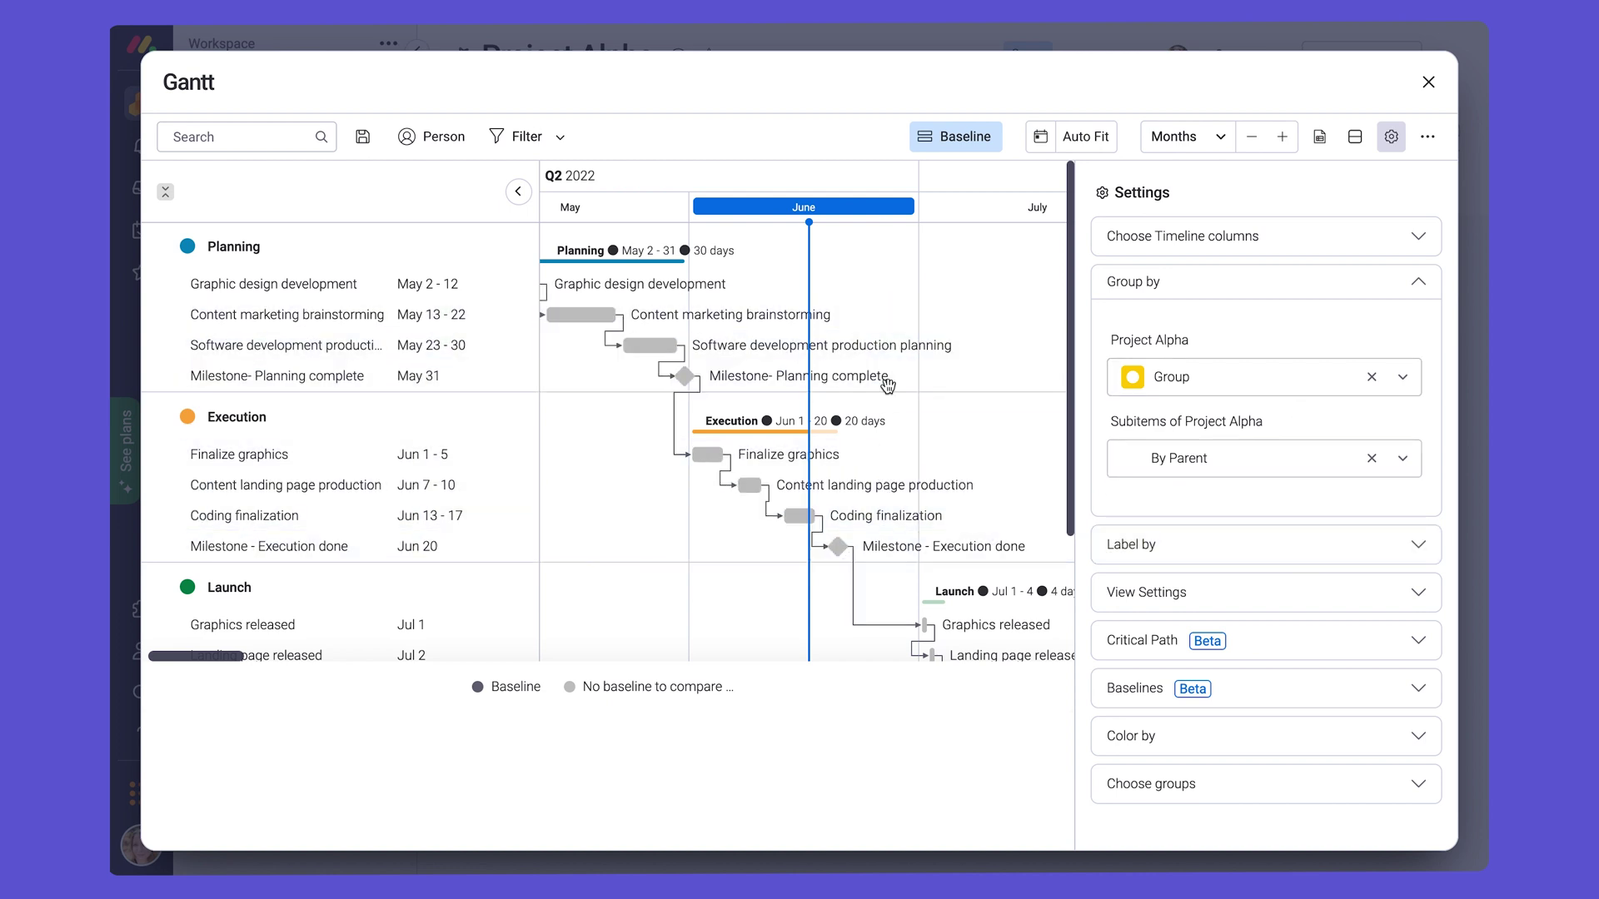
{"action": "left_click", "coordinate": [1192, 385]}
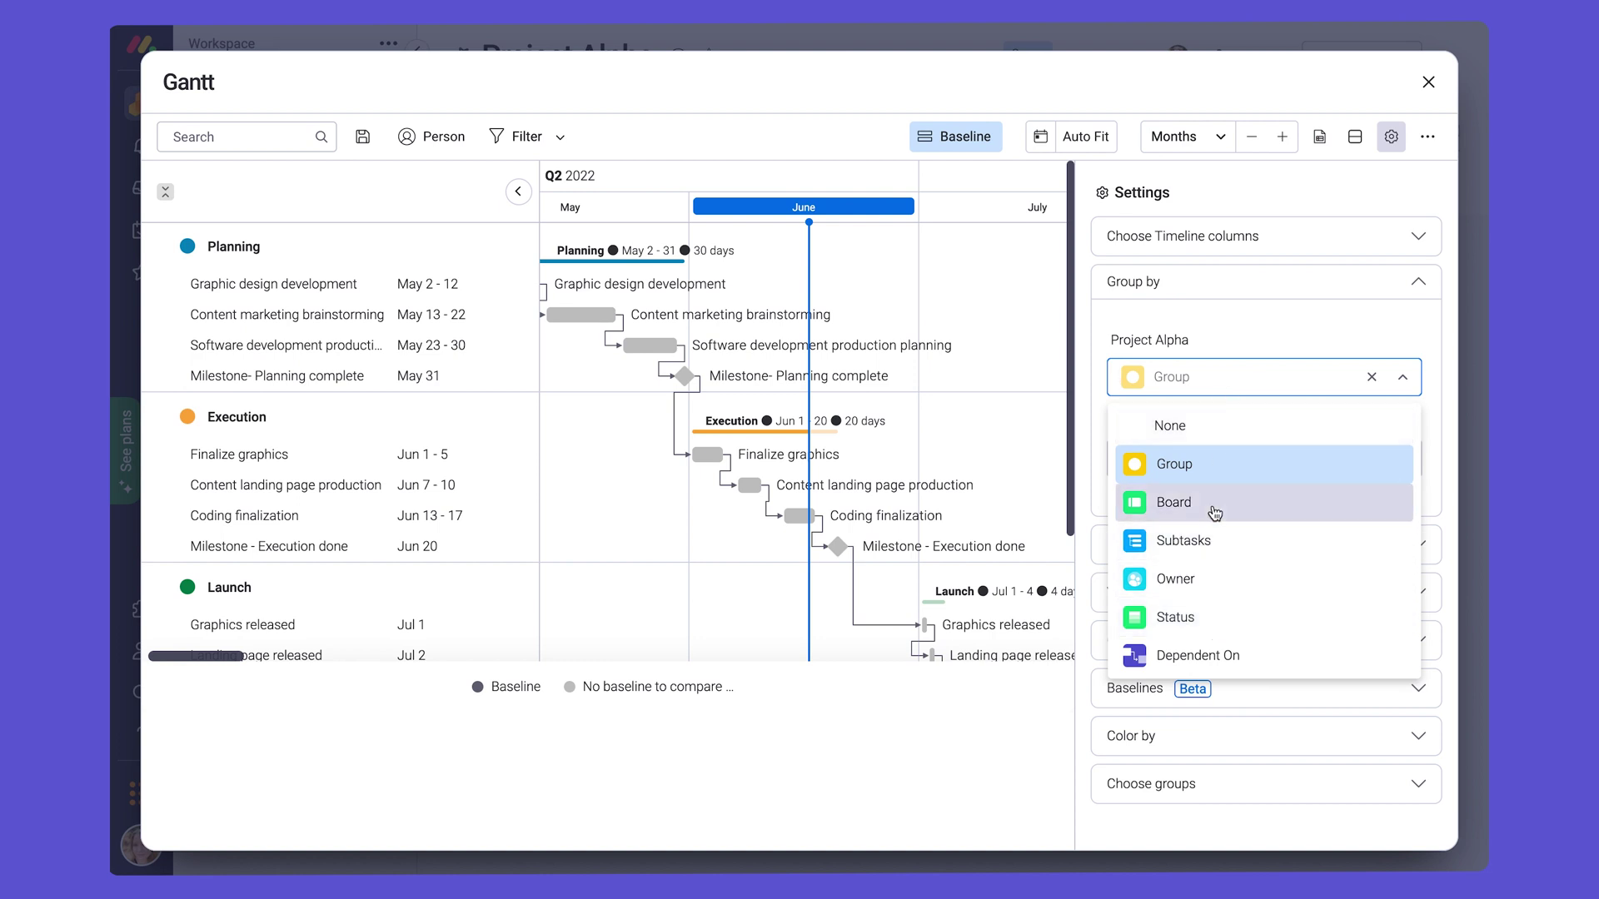
Keep grouping by Group and bar labels by Name, then expand the Color by section.
{"action": "left_click", "coordinate": [1247, 323]}
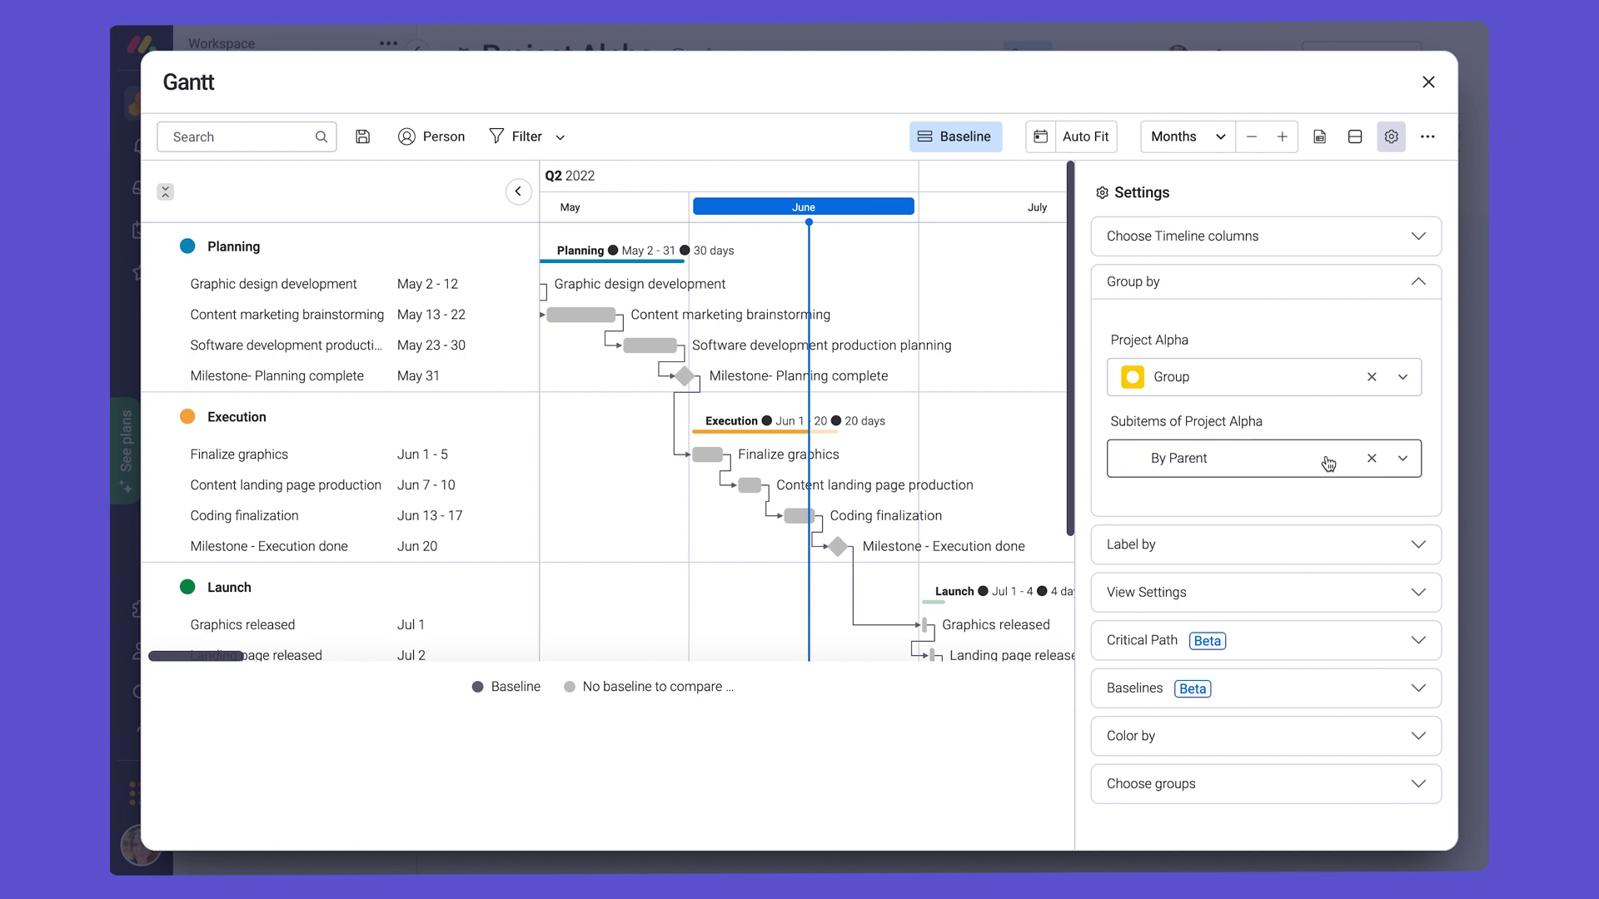
{"action": "left_click", "coordinate": [1292, 546]}
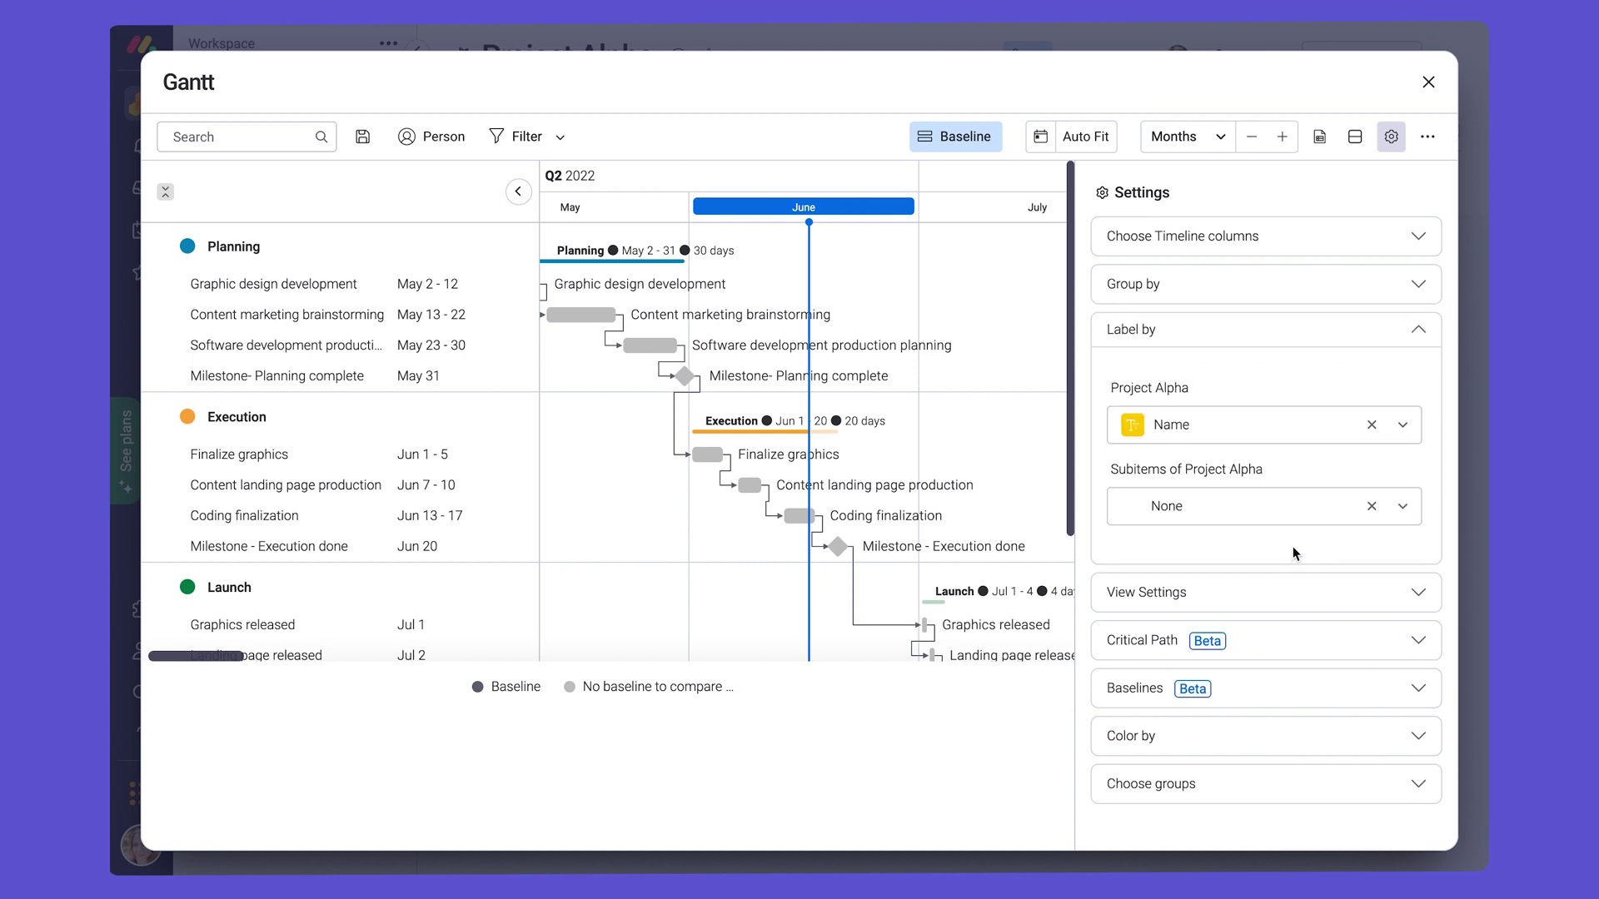
{"action": "left_click", "coordinate": [1270, 433]}
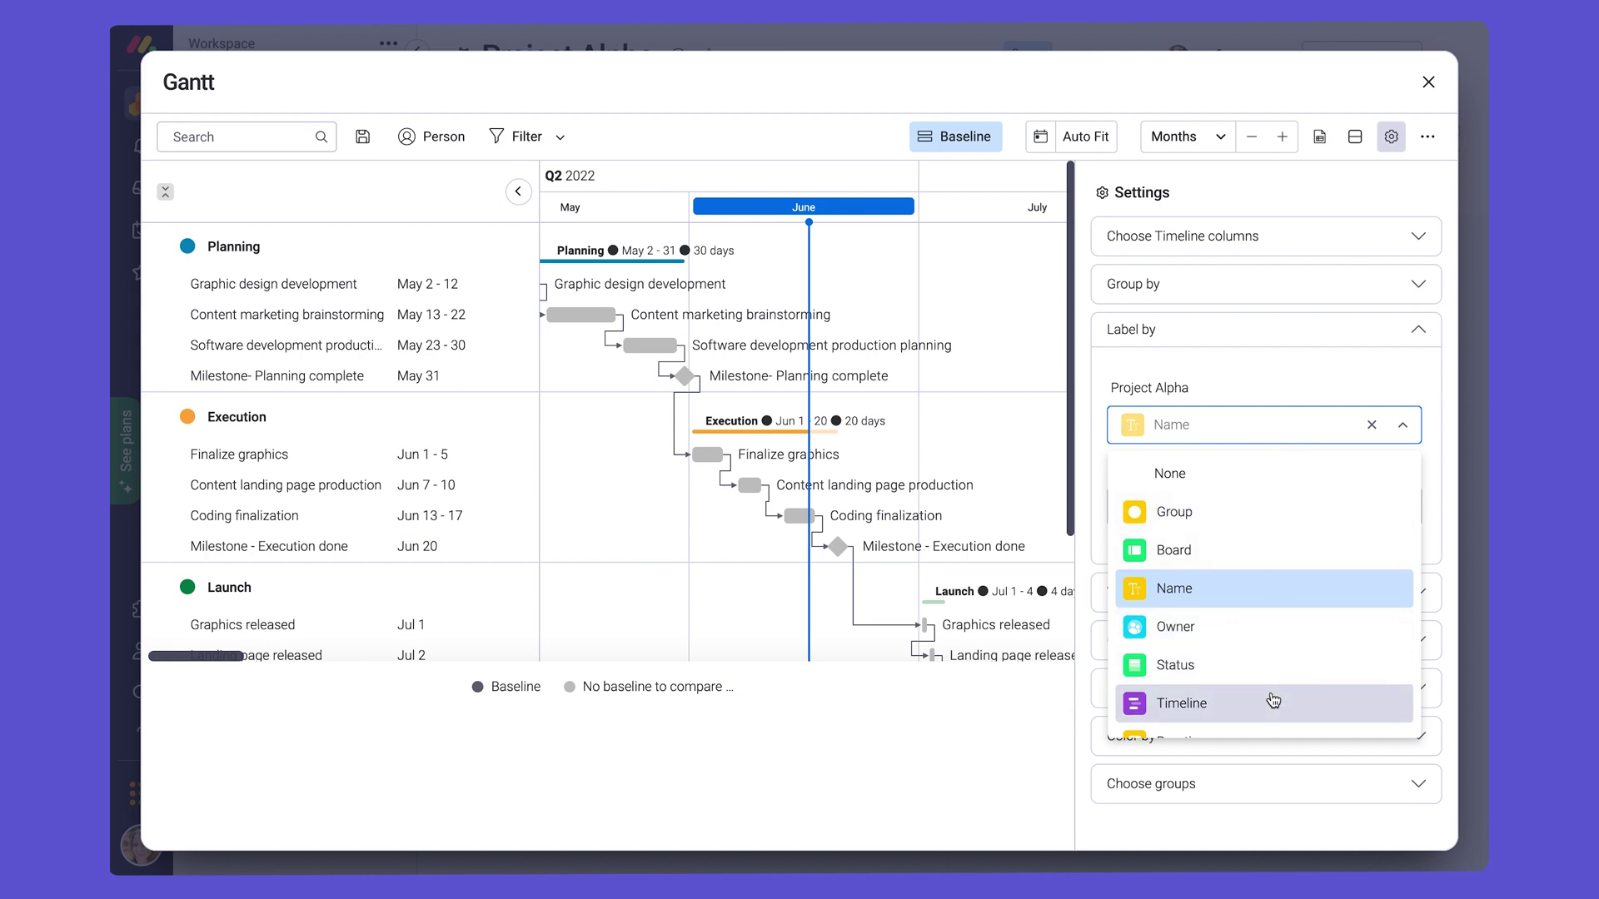
{"action": "scroll", "coordinate": [1273, 699], "scroll_direction": "down", "scroll_amount": 1}
{"action": "left_click", "coordinate": [1381, 421]}
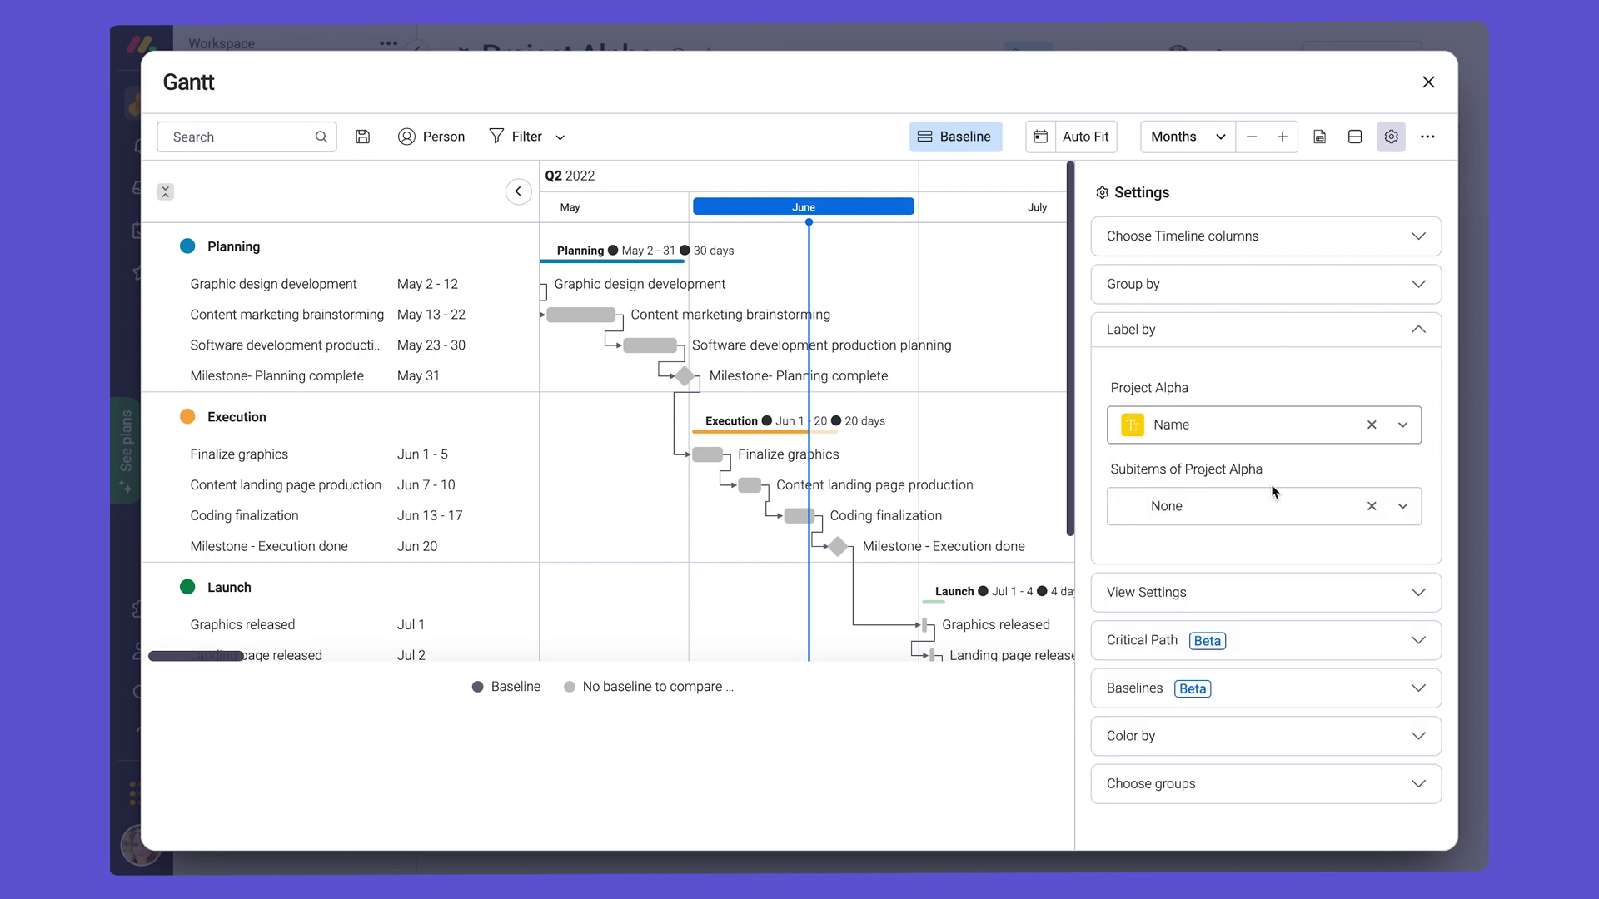
{"action": "left_click", "coordinate": [1247, 737]}
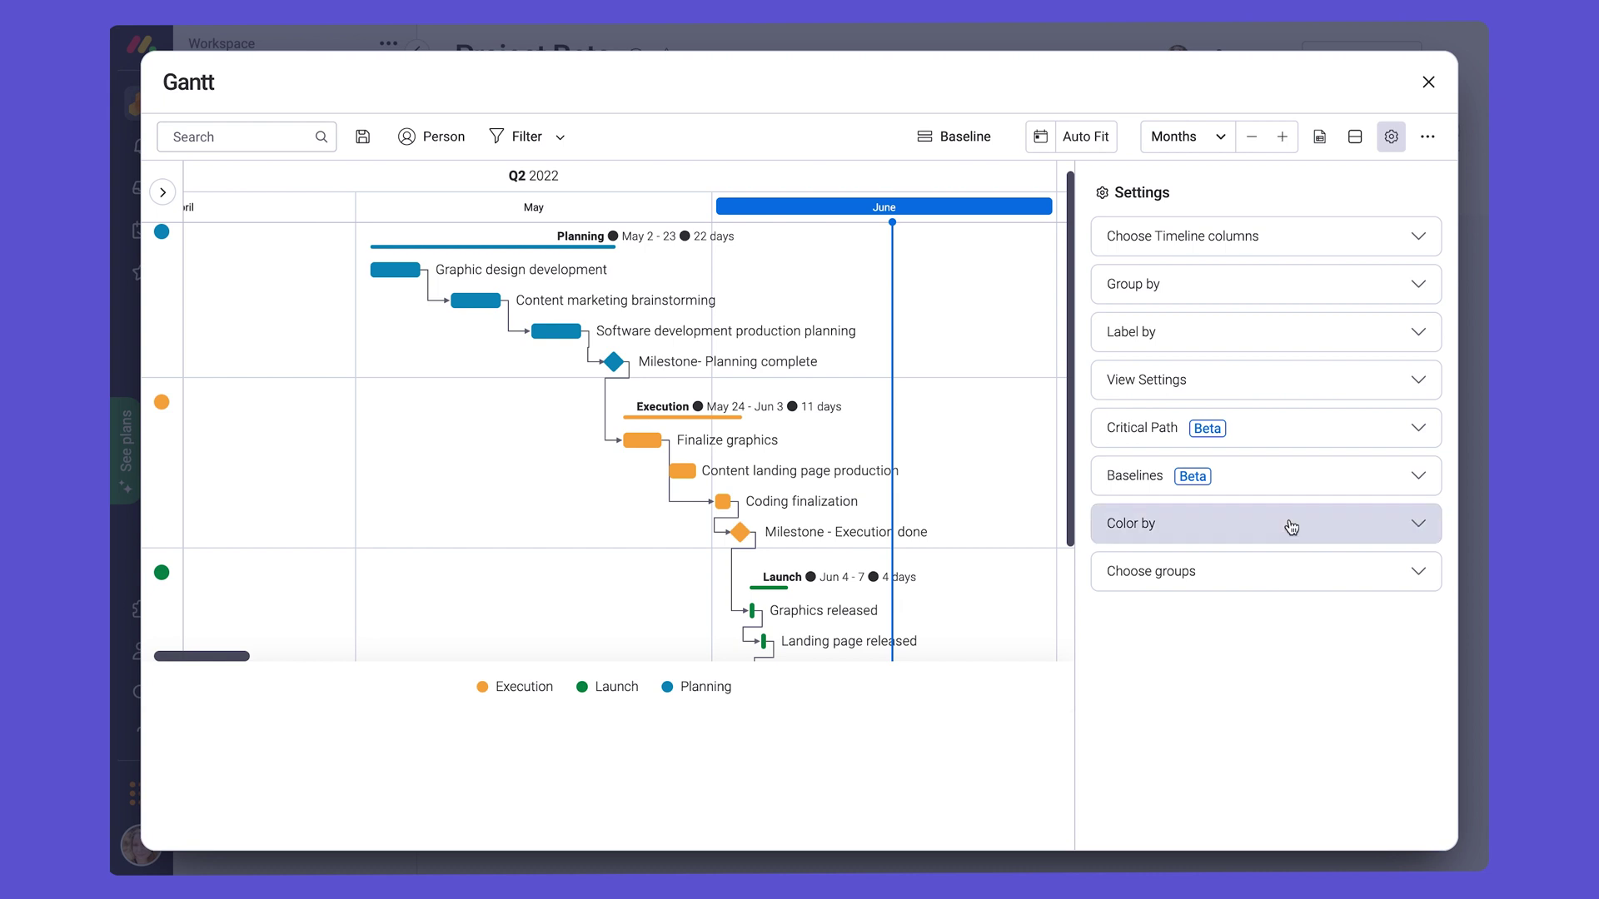
Expand the Critical Path (Beta) section of Project Beta's Gantt settings.
{"action": "left_click", "coordinate": [1288, 438]}
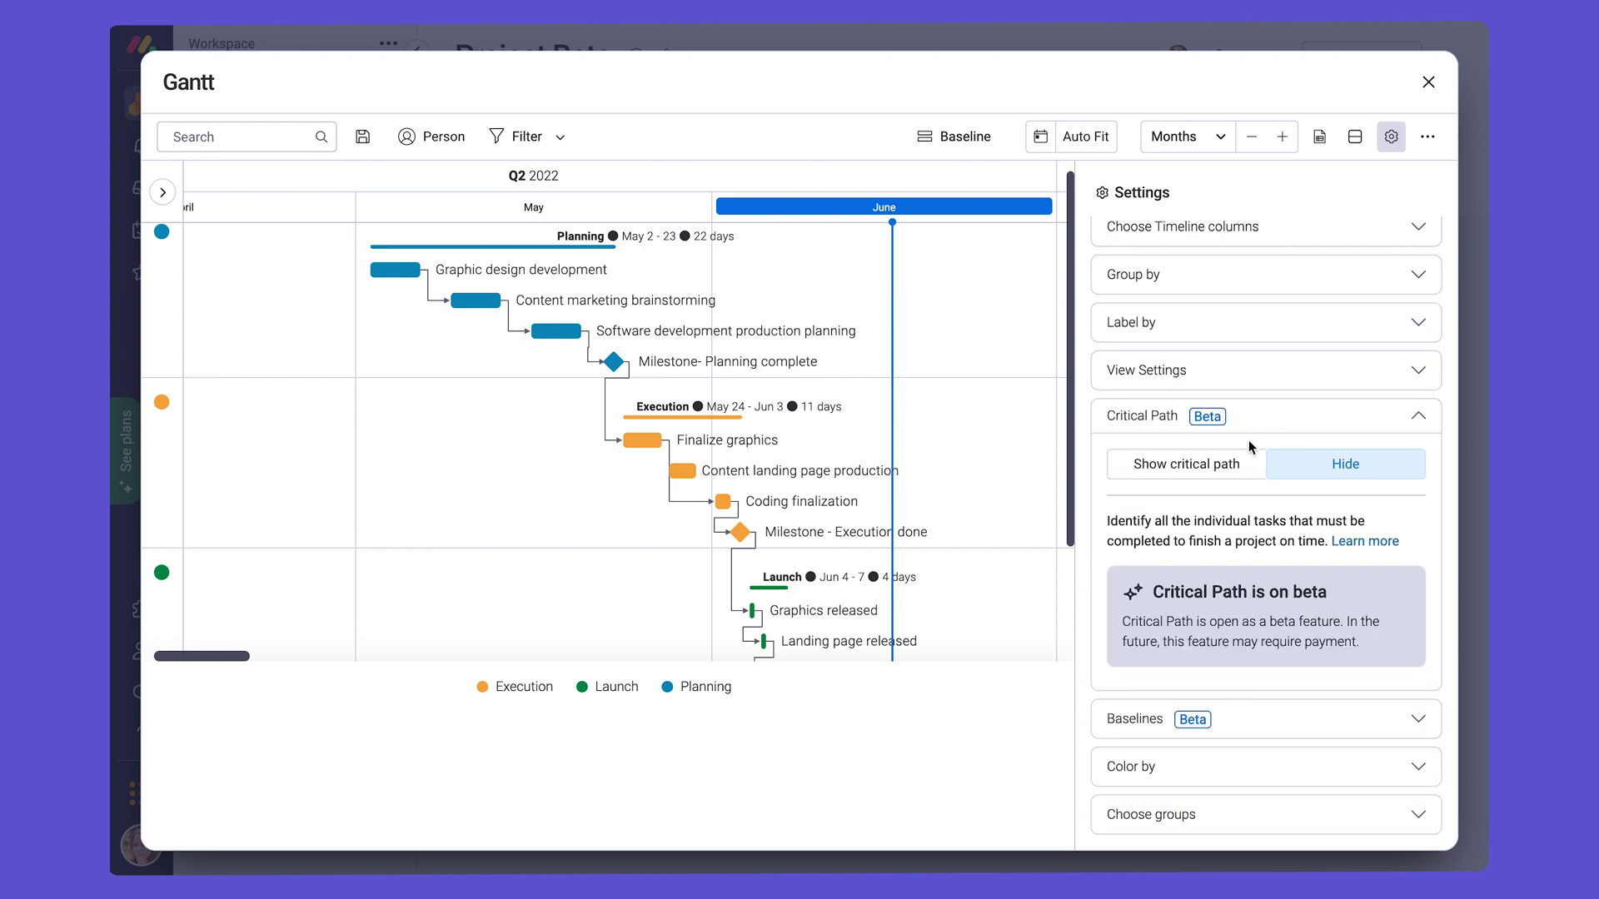
Show the critical path in pink-red, then expand the Baselines (Beta) settings.
{"action": "left_click", "coordinate": [1206, 471]}
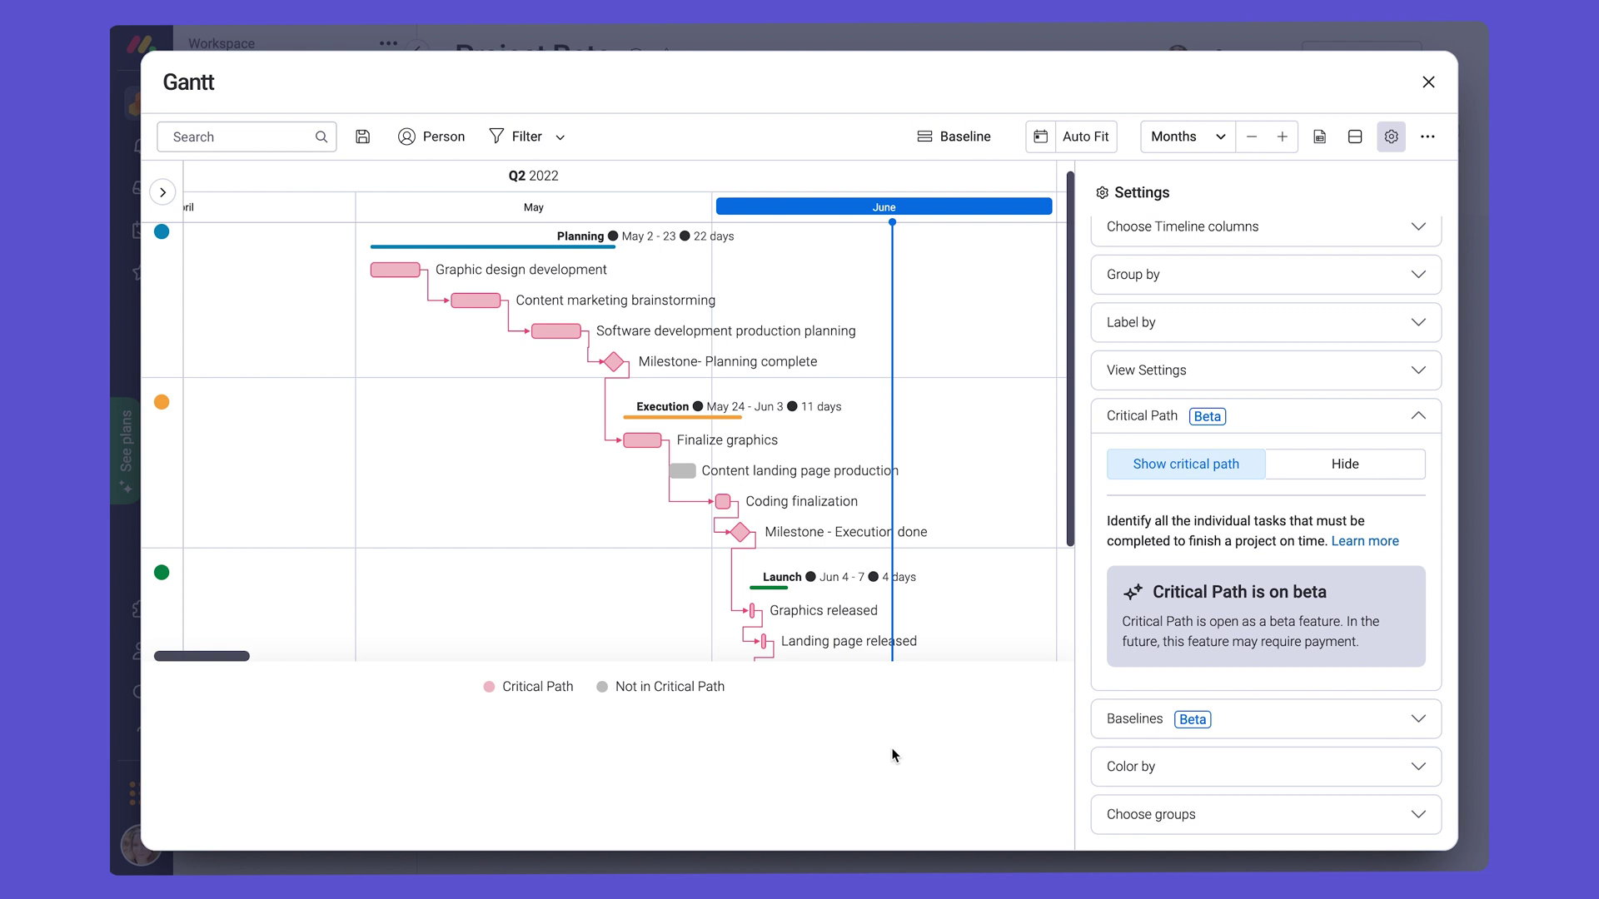
{"action": "left_click", "coordinate": [1416, 414]}
{"action": "left_click", "coordinate": [1328, 479]}
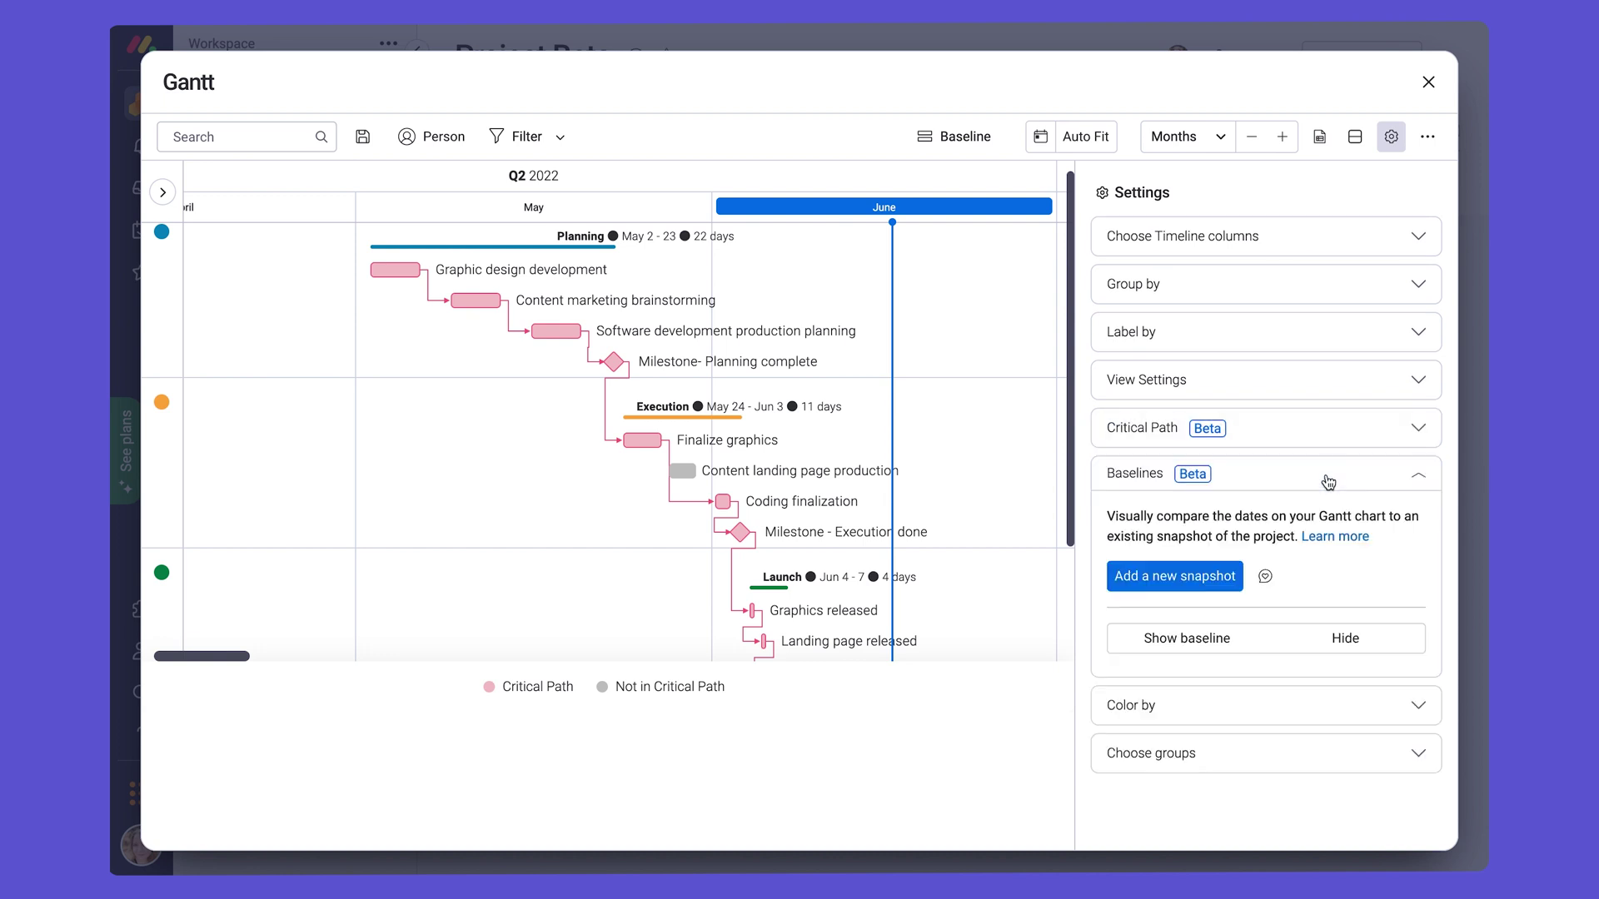
Take a new baseline snapshot (16 Jun '22) and show it on the Gantt bars.
{"action": "left_click", "coordinate": [1180, 581]}
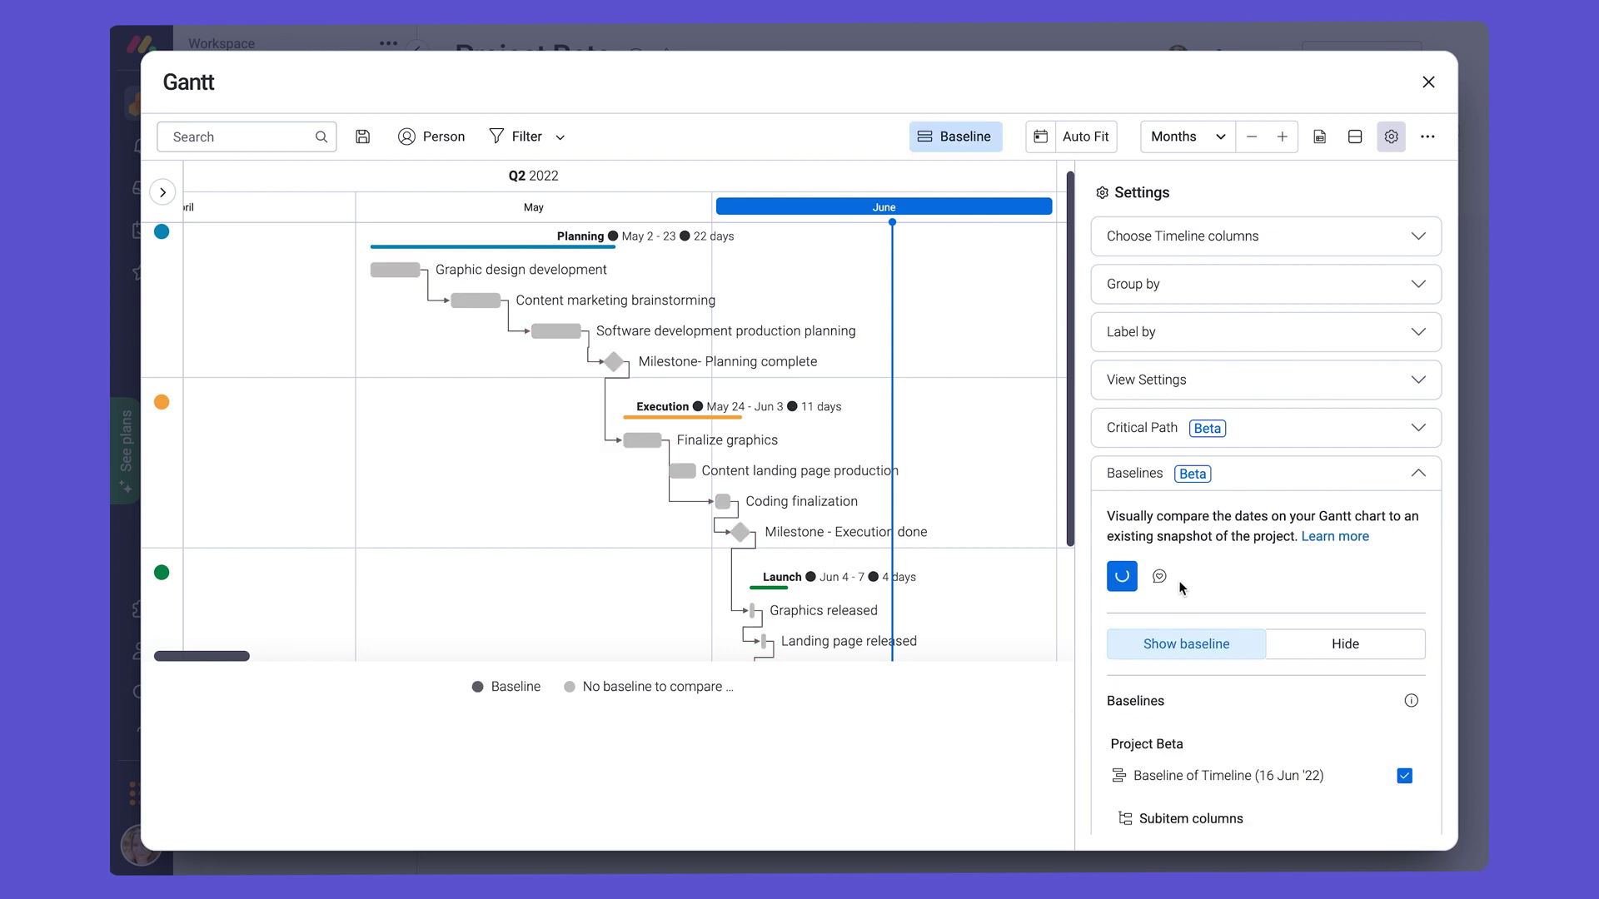
{"action": "left_click", "coordinate": [1186, 648]}
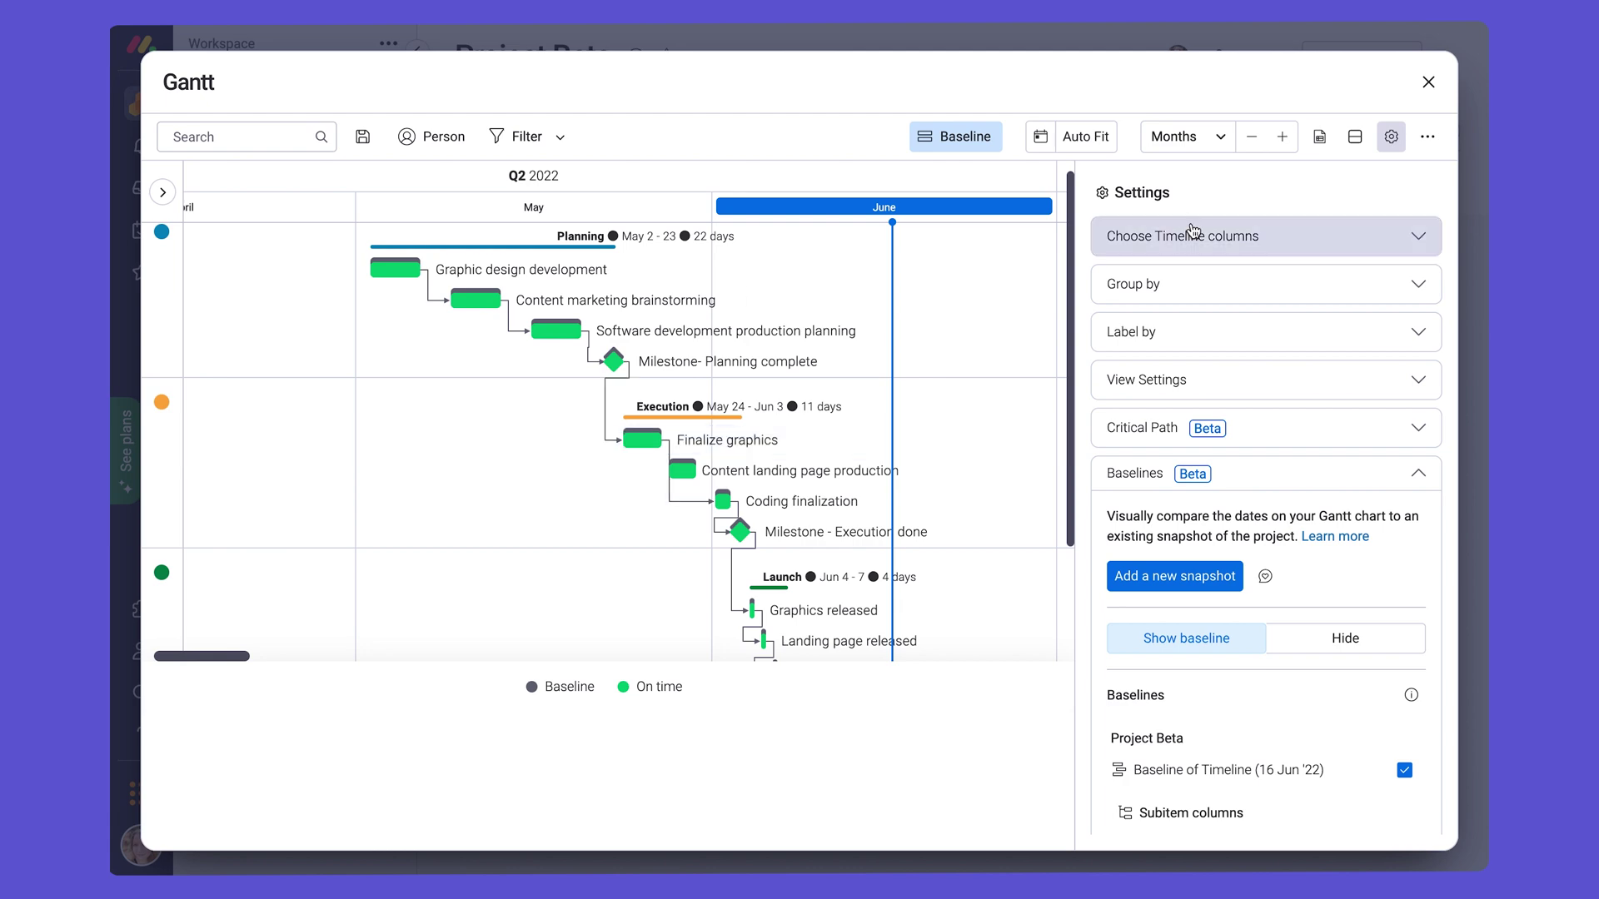
Exit the full-screen Gantt and view the main table's Baseline of Timeline (16 Jun '22) and Difference columns.
{"action": "left_click", "coordinate": [1428, 84]}
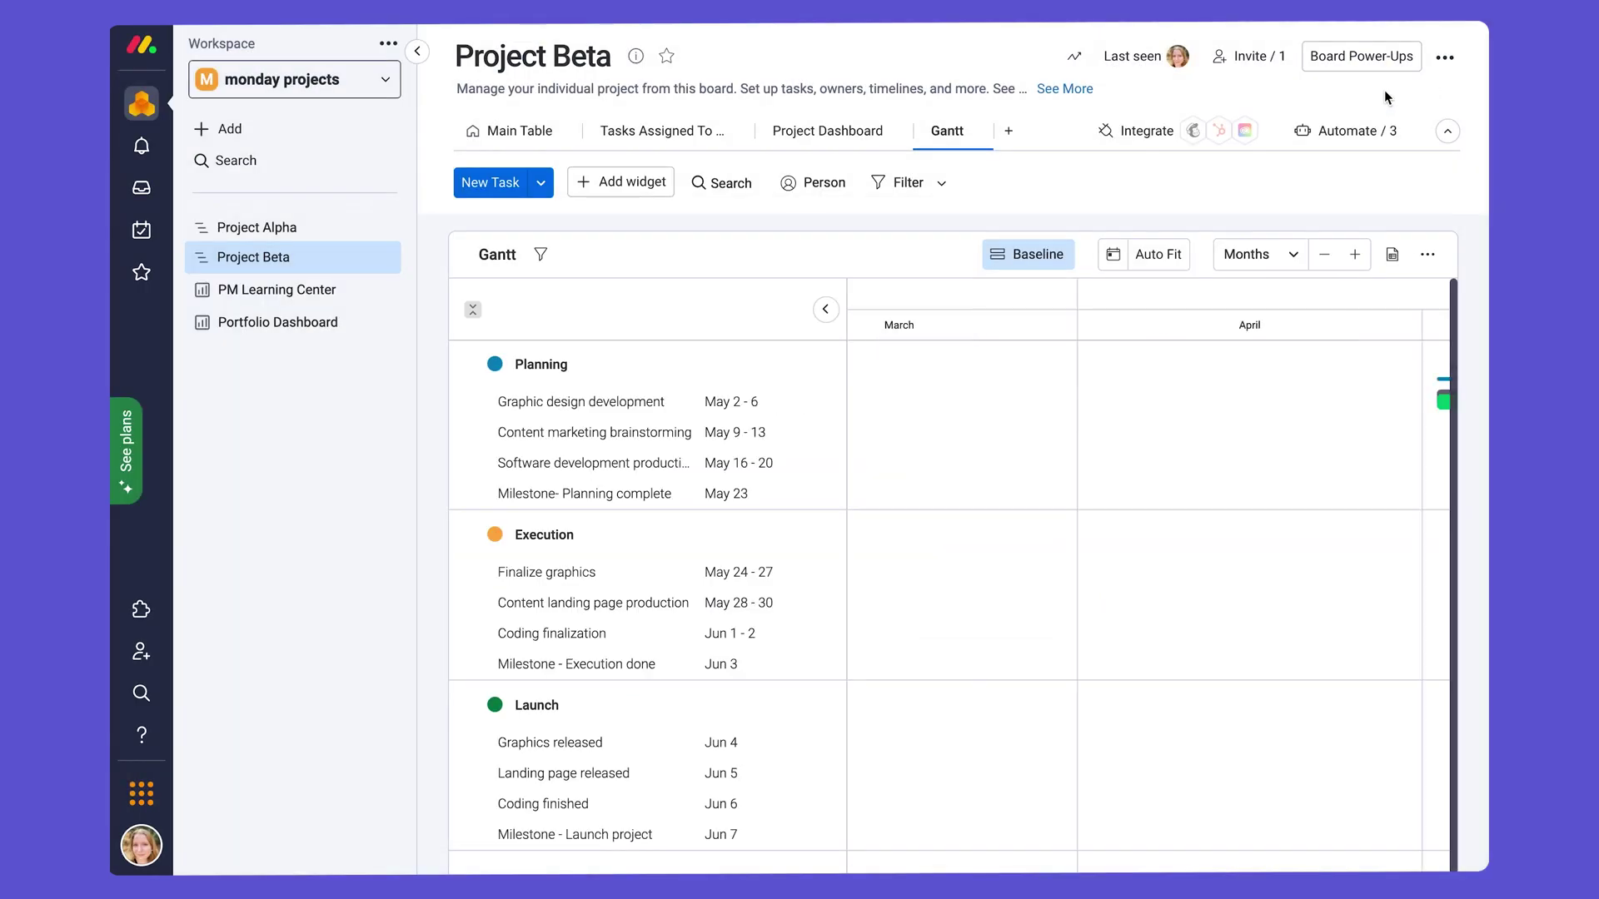
{"action": "left_click", "coordinate": [505, 133]}
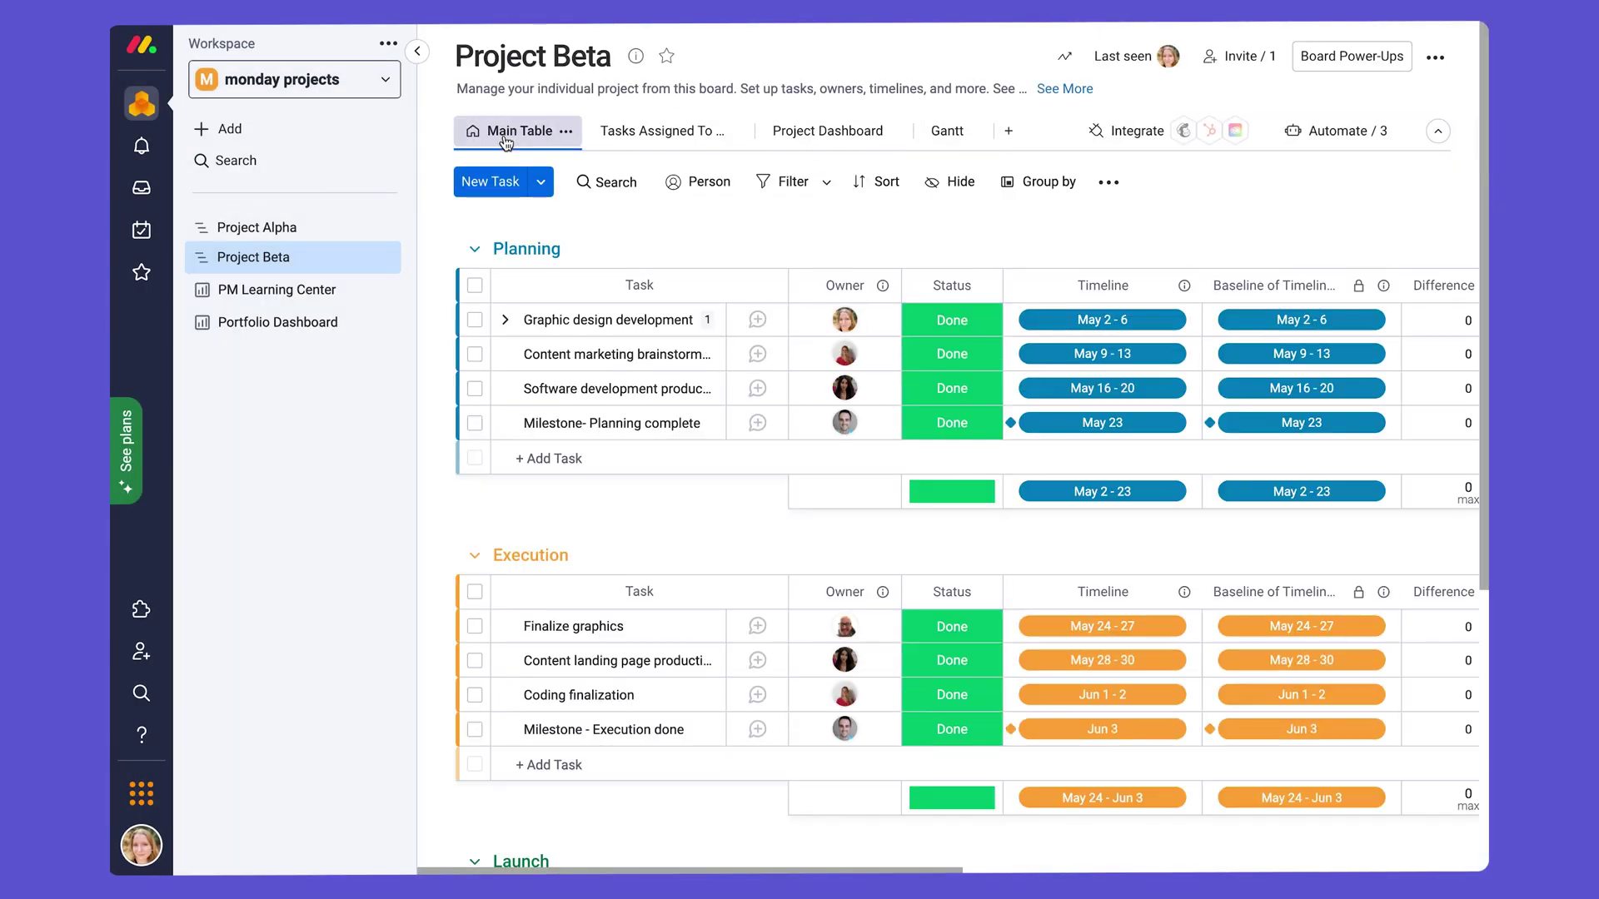
{"action": "scroll", "coordinate": [1211, 261], "scroll_direction": "right", "scroll_amount": 5}
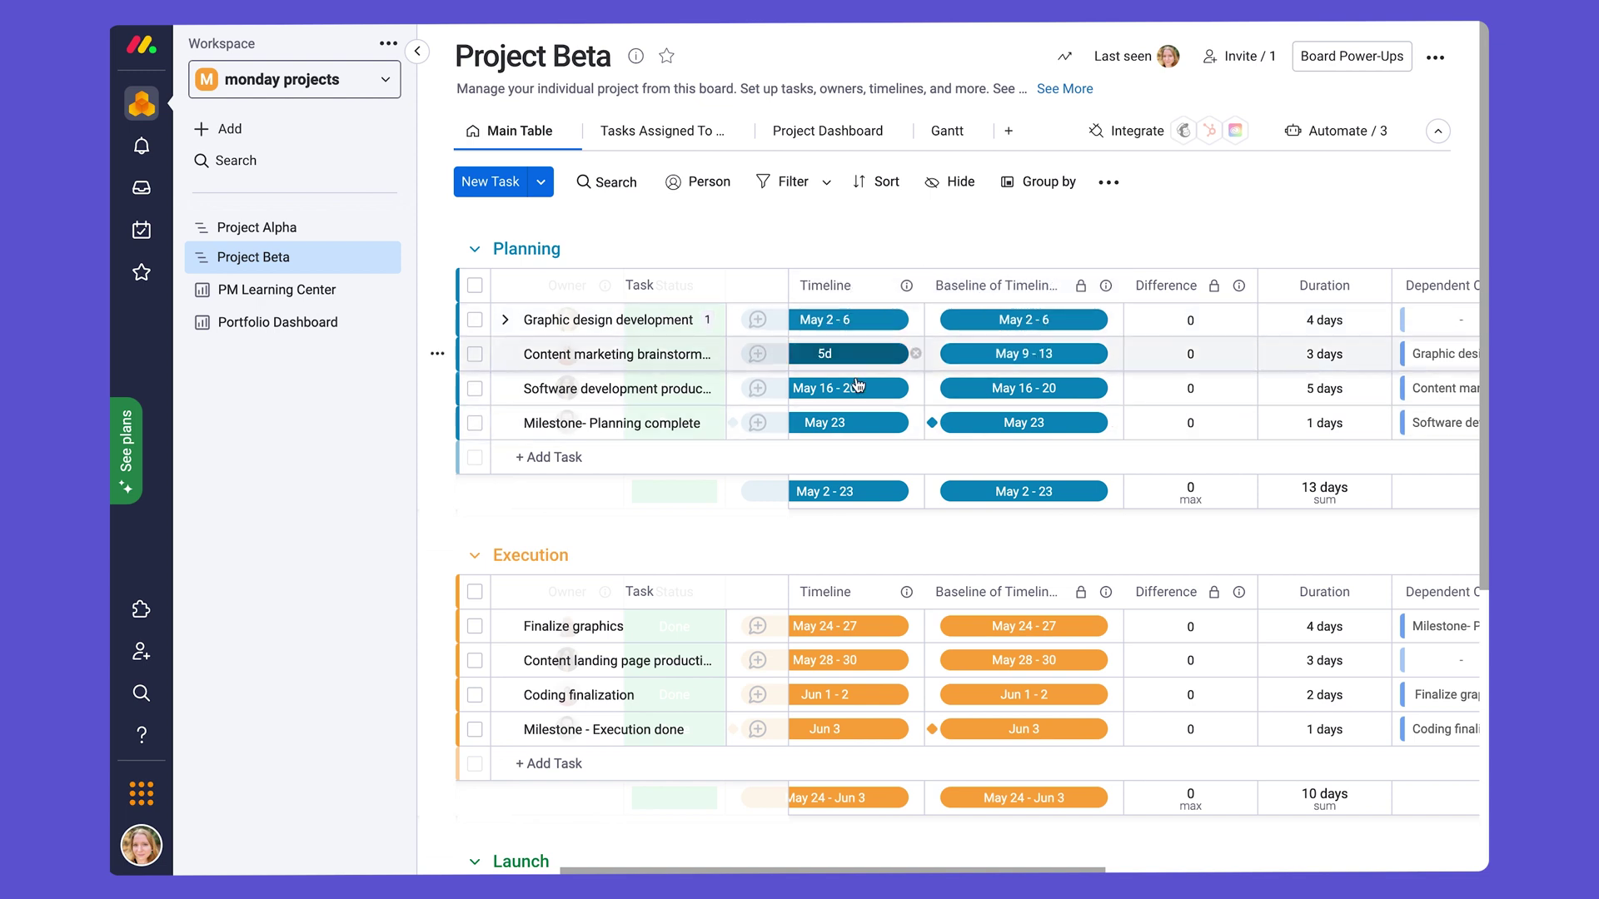
Set Graphic design development's Timeline to May 2 – May 8.
{"action": "left_click", "coordinate": [866, 324]}
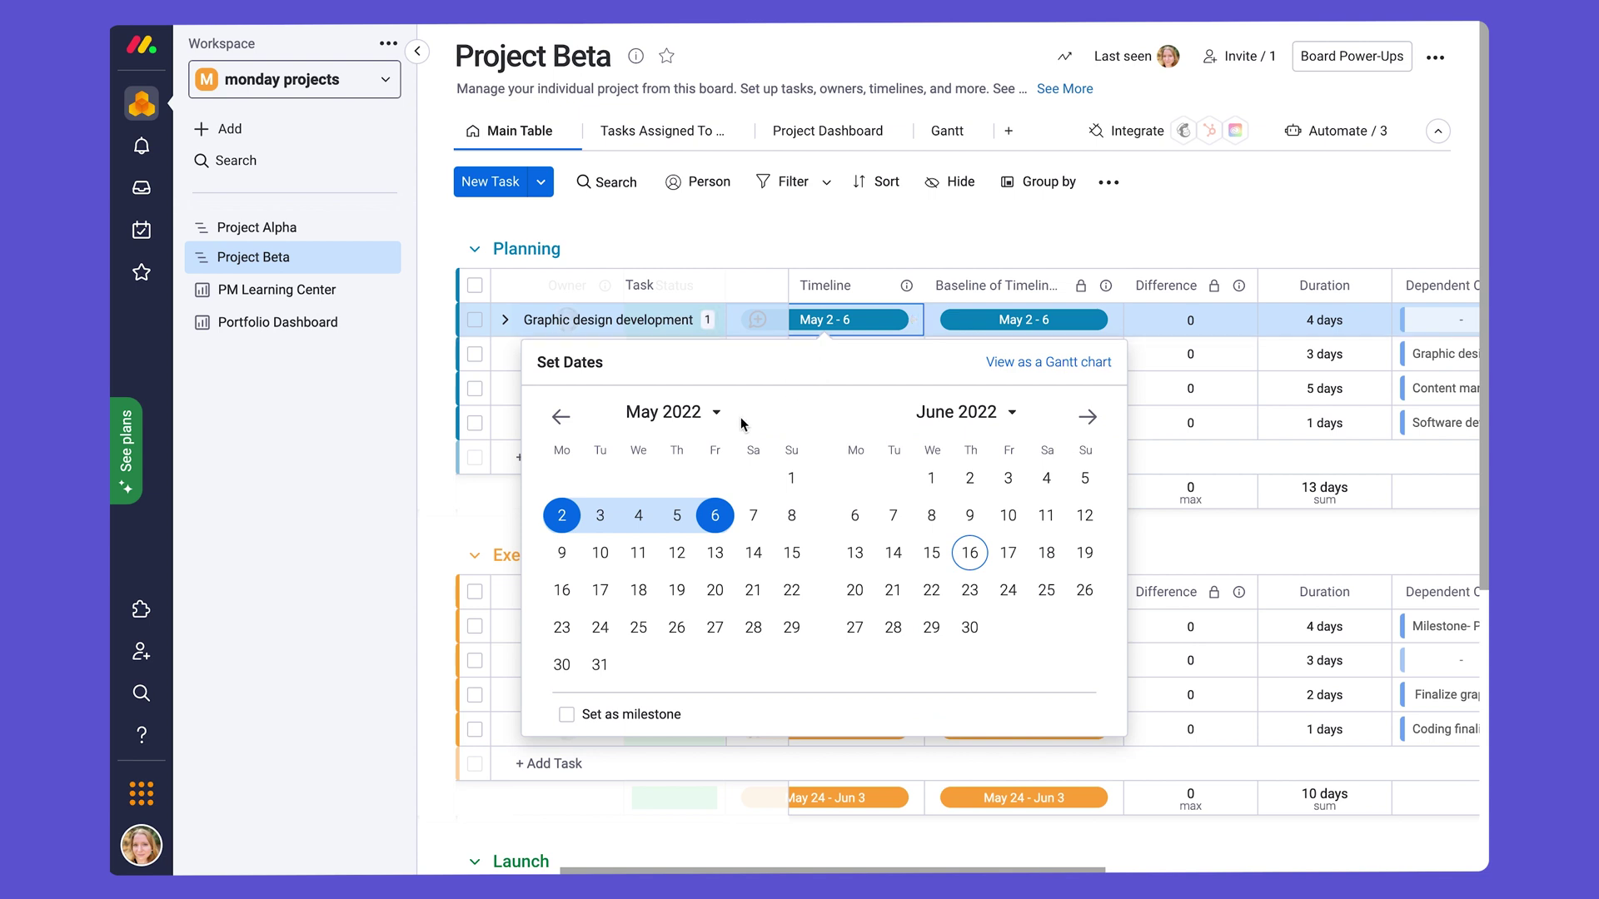
{"action": "left_click", "coordinate": [561, 516]}
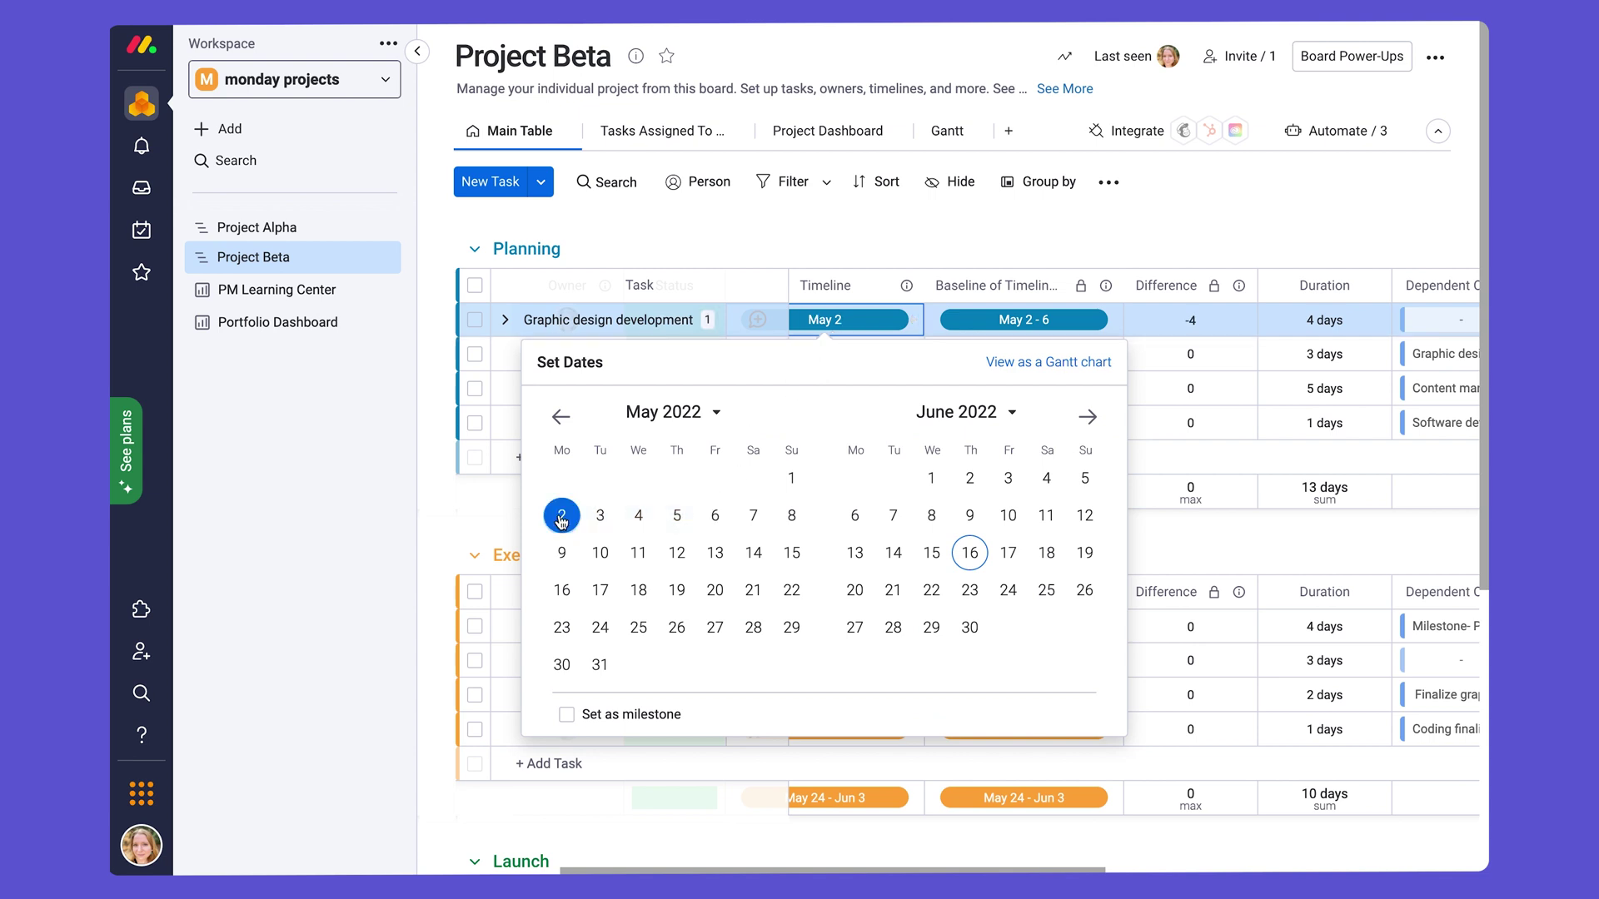
{"action": "left_click", "coordinate": [791, 516]}
{"action": "left_click", "coordinate": [561, 516]}
{"action": "left_click", "coordinate": [791, 516]}
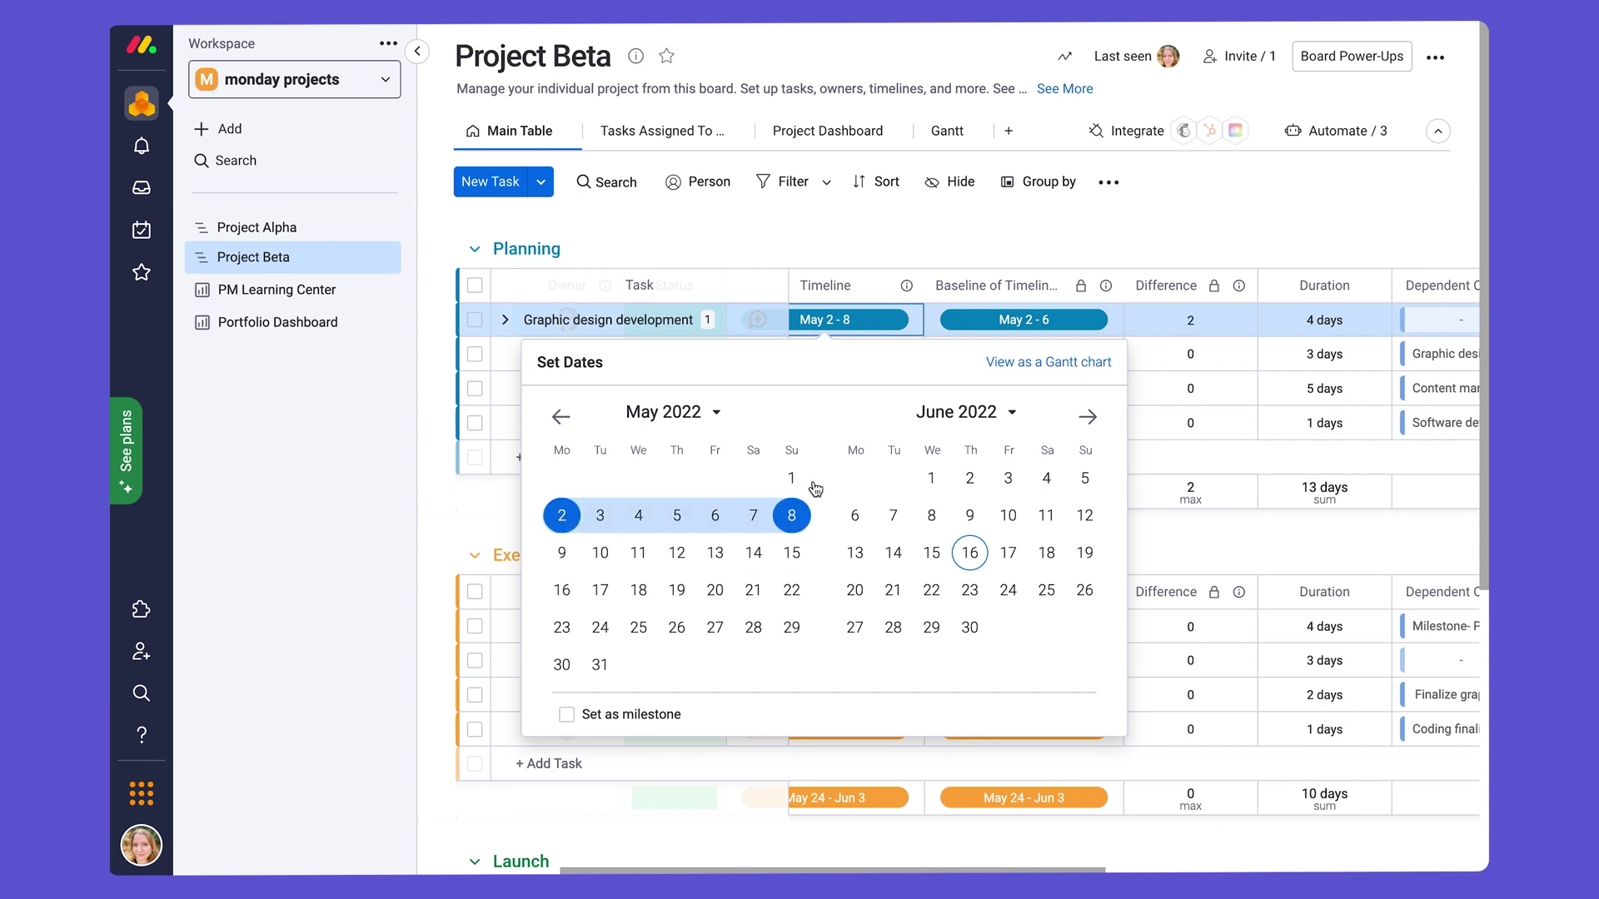
{"action": "left_click", "coordinate": [941, 219]}
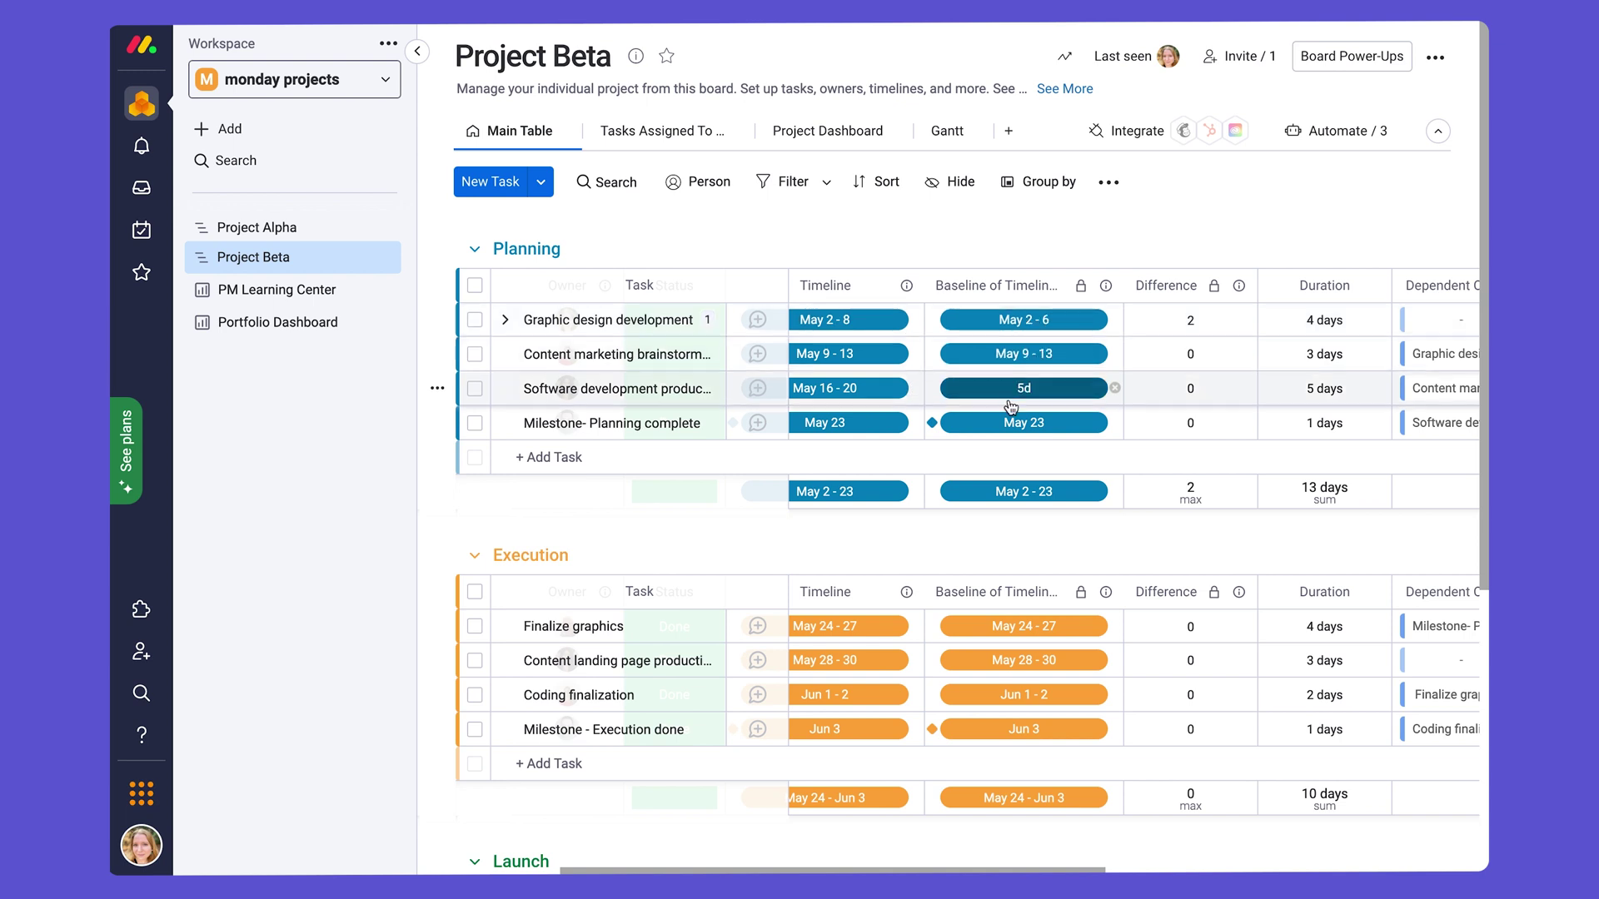
Return to the Gantt view and collapse the task list to widen the timeline.
{"action": "left_click", "coordinate": [936, 143]}
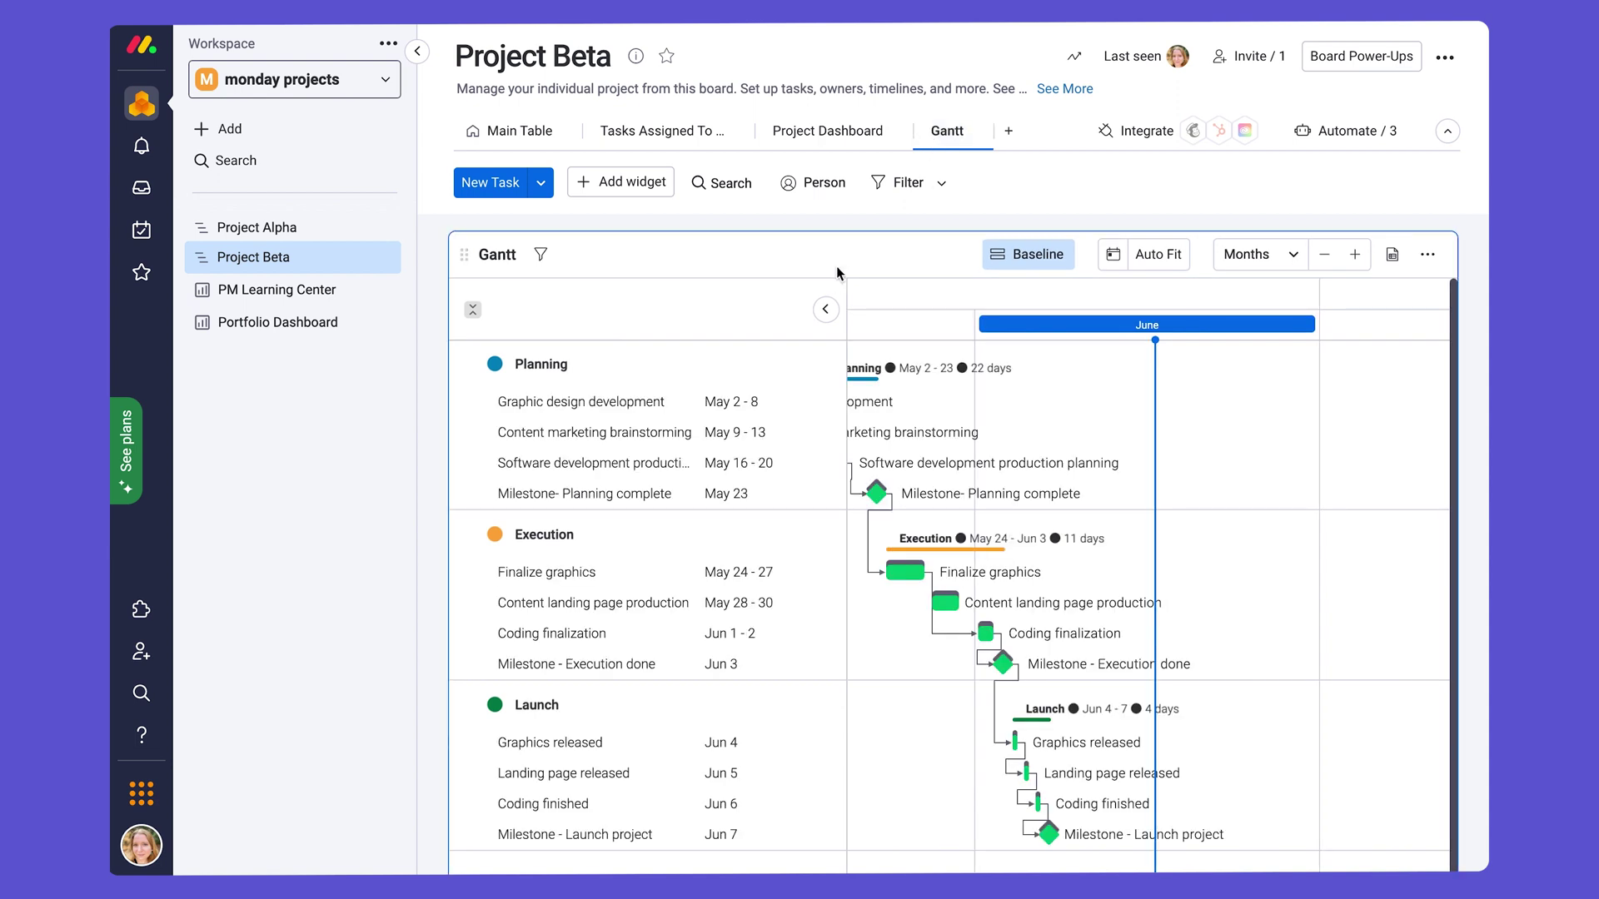
{"action": "scroll", "coordinate": [826, 313], "scroll_direction": "down", "scroll_amount": 1}
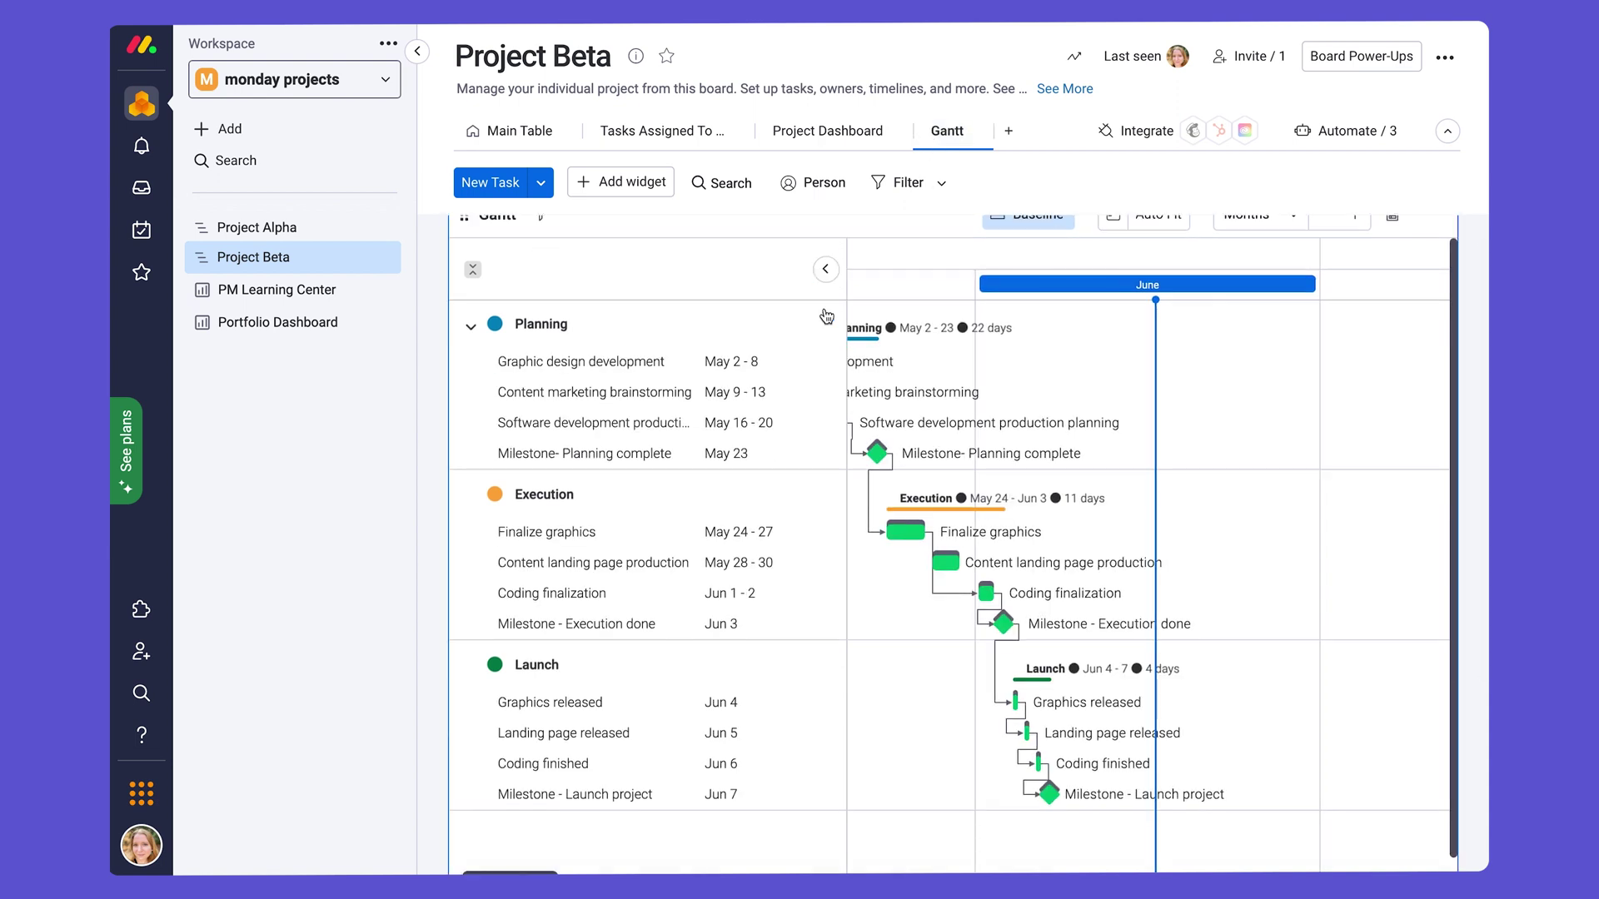
{"action": "left_click", "coordinate": [824, 268]}
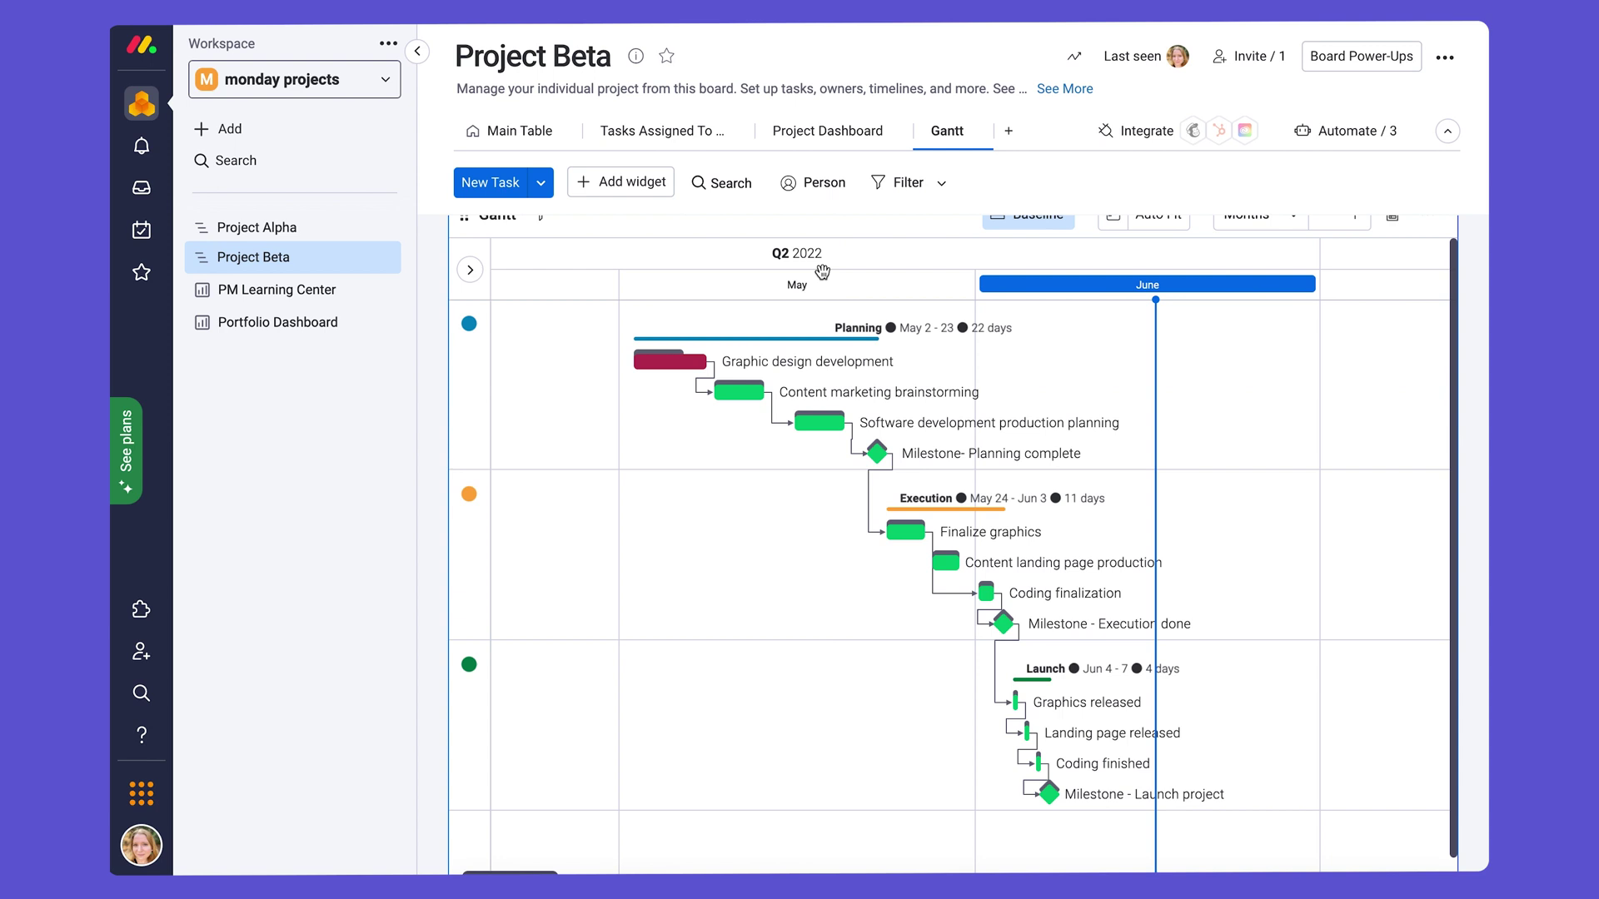